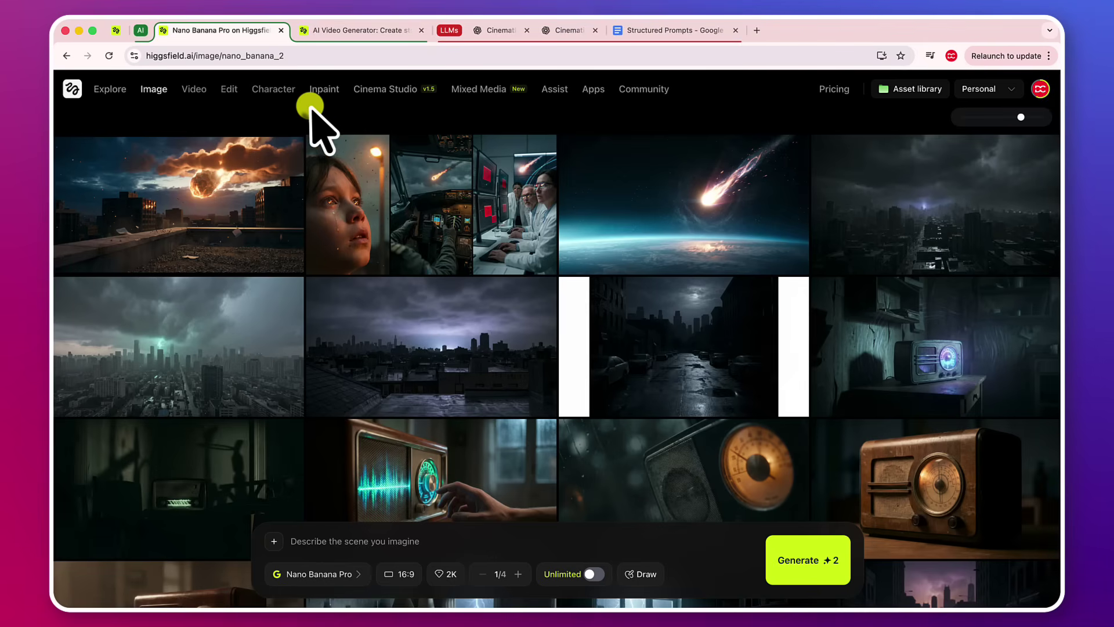
- Drag the meteor-over-Earth image onto the scene prompt
mouse_move(162, 95)
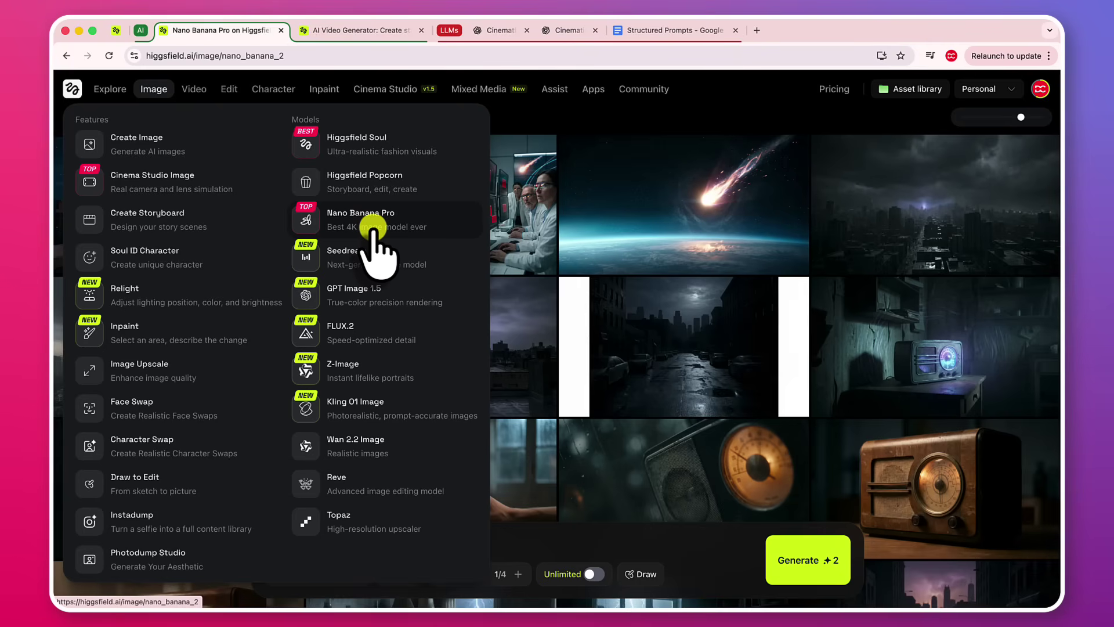
mouse_move(200, 93)
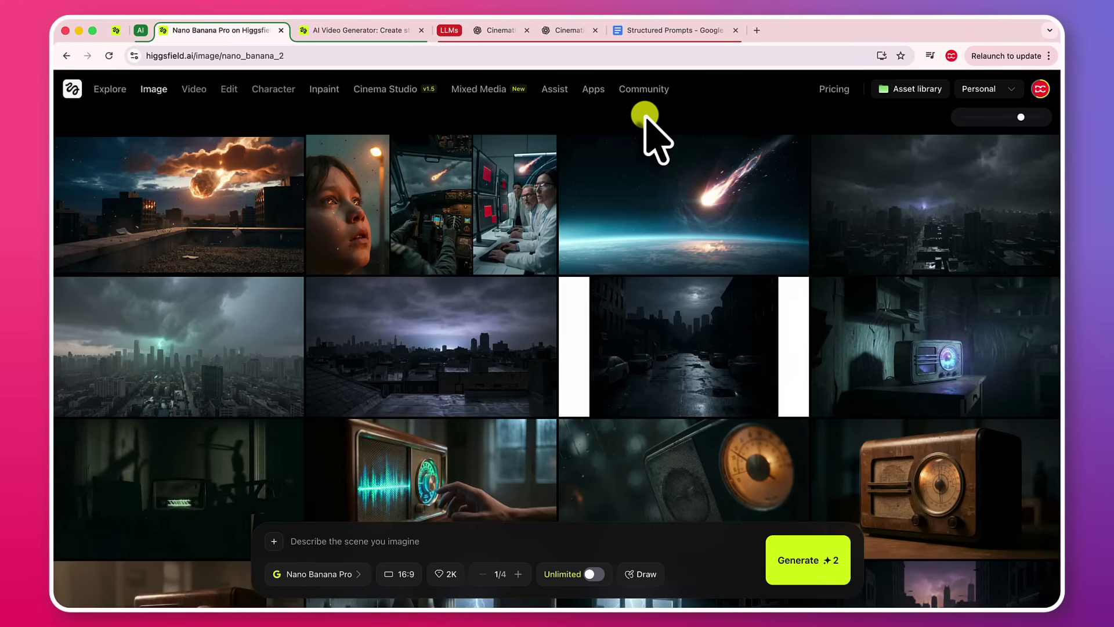
mouse_move(593, 177)
drag(593, 177, 622, 251)
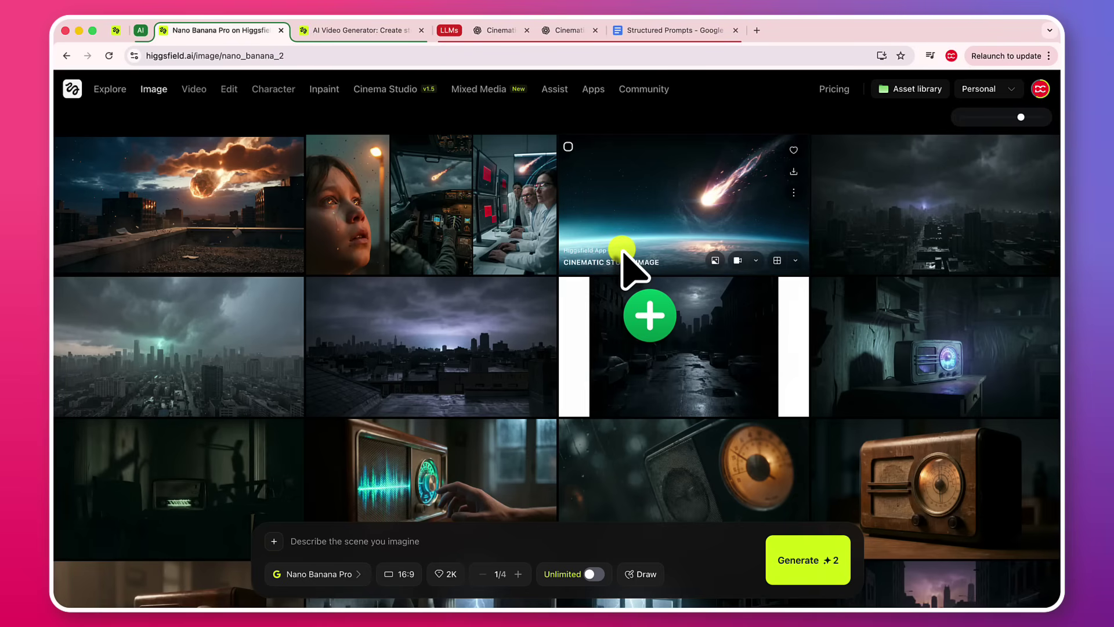
drag(622, 250, 367, 469)
- Review the aspect ratio choices and keep the image quality at 2K
click(329, 543)
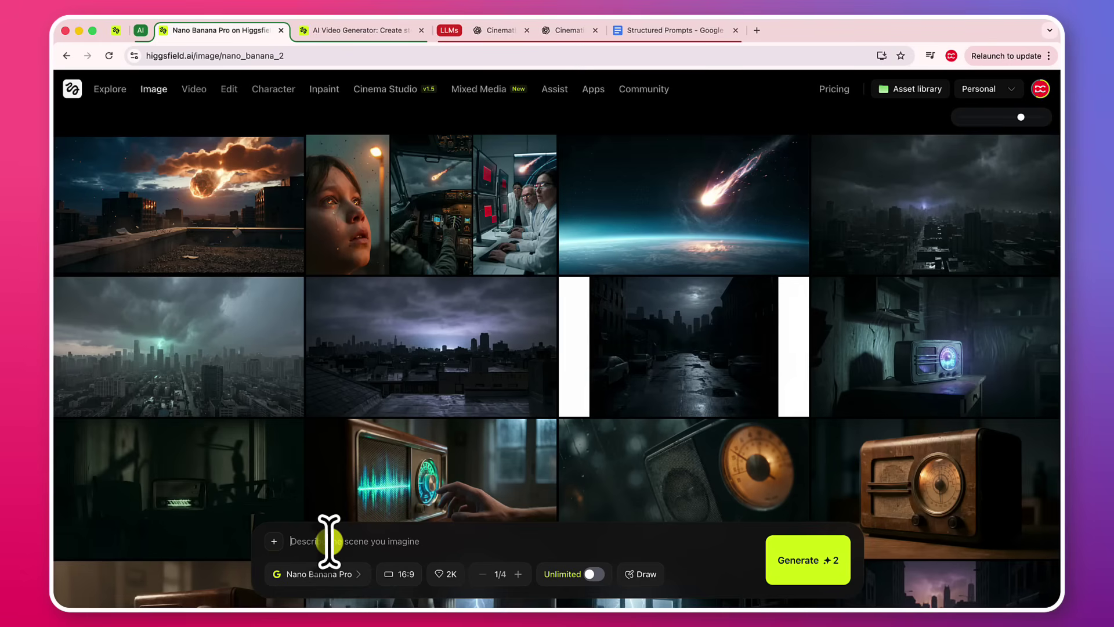
click(385, 573)
click(385, 574)
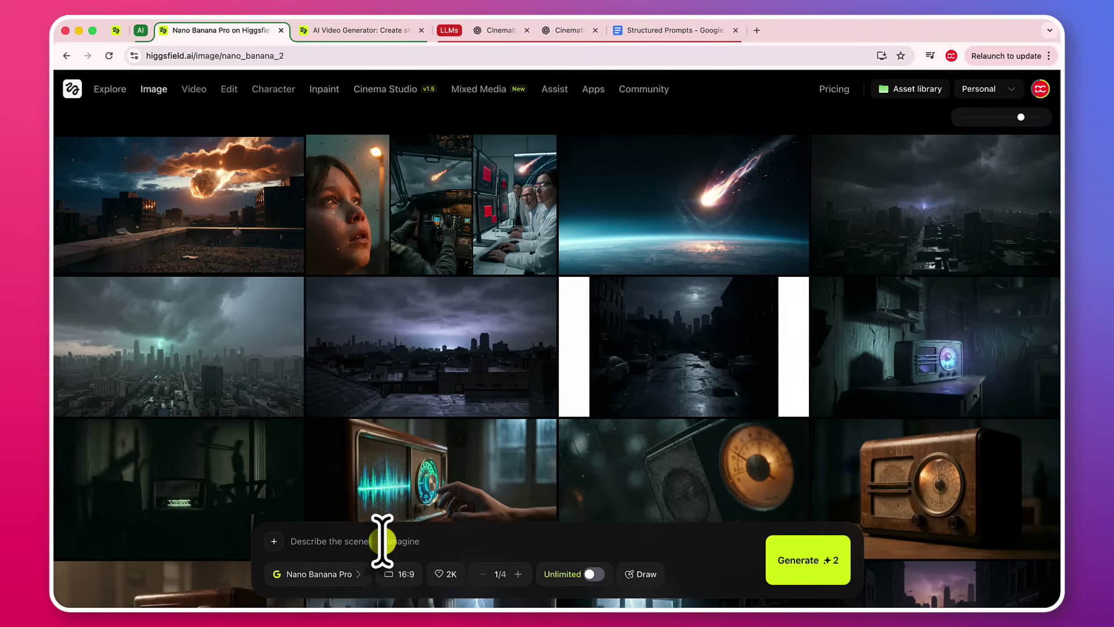
click(397, 574)
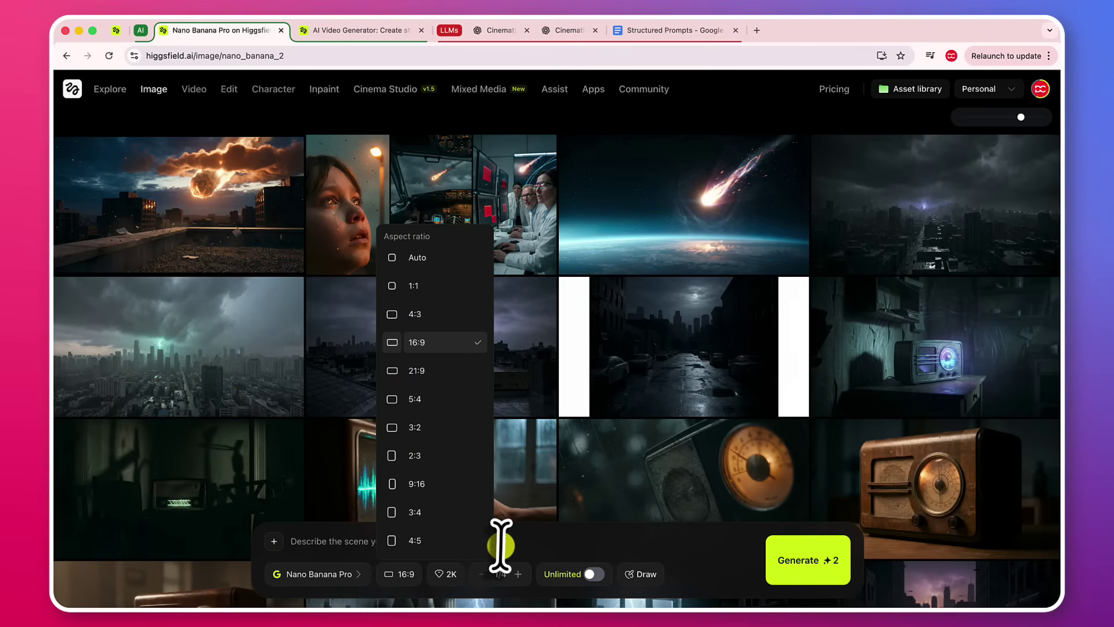
click(438, 580)
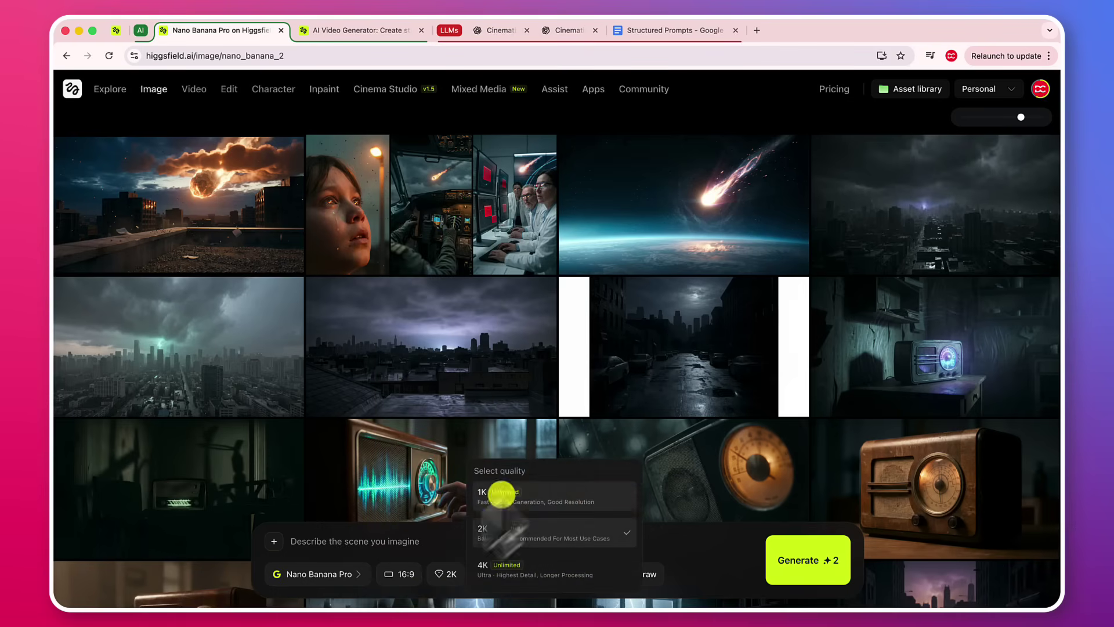
click(443, 534)
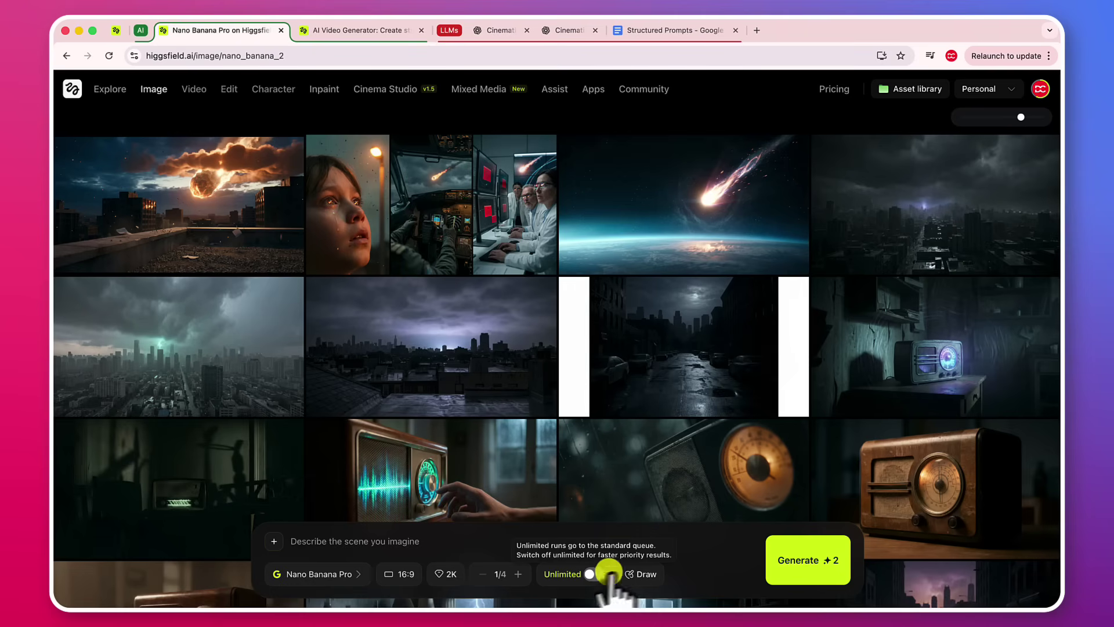
- Review the image model list, keeping Nano Banana Pro selected
click(687, 539)
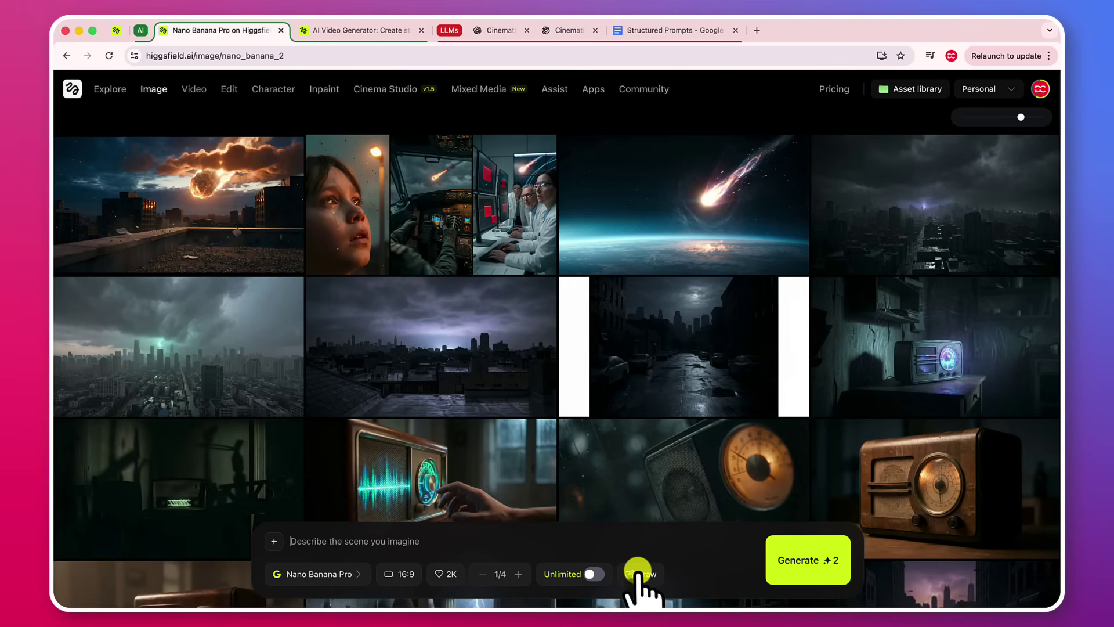
click(283, 578)
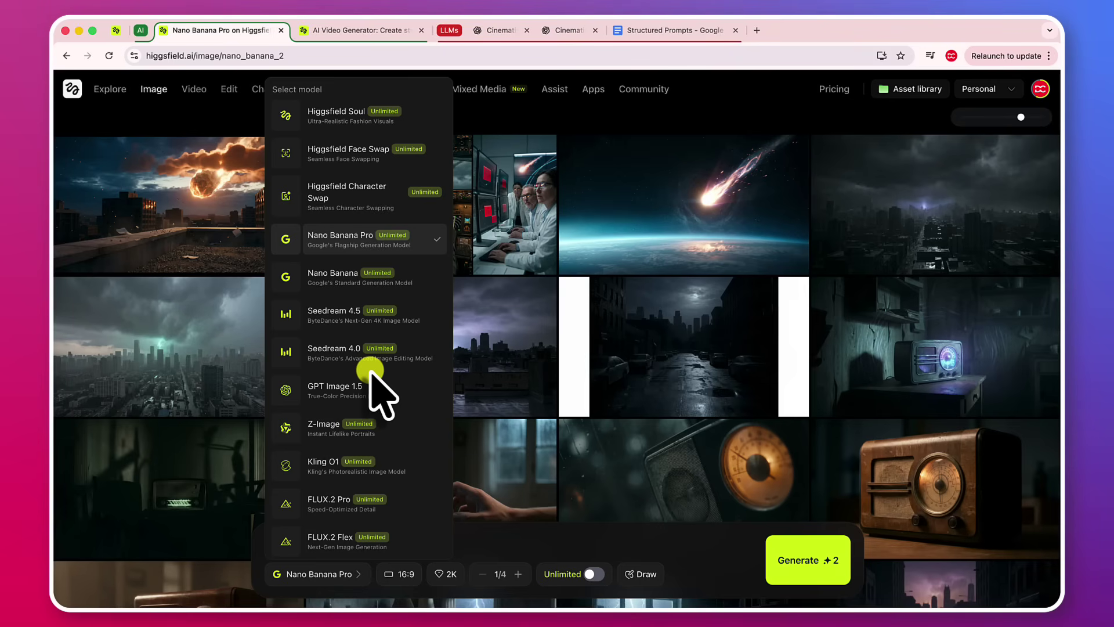
click(498, 529)
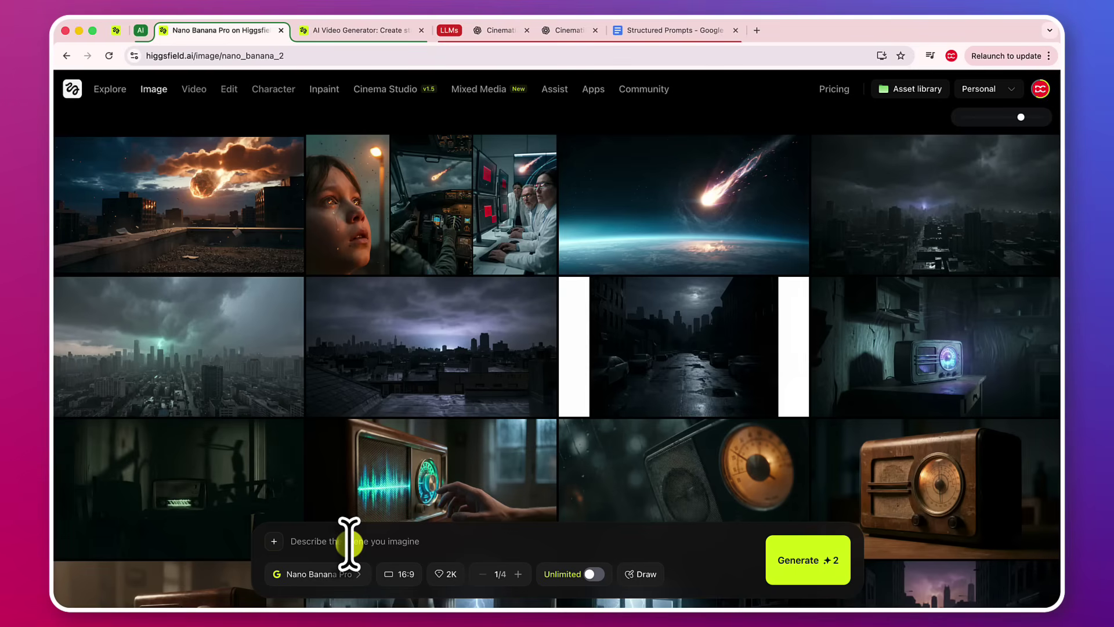
click(330, 577)
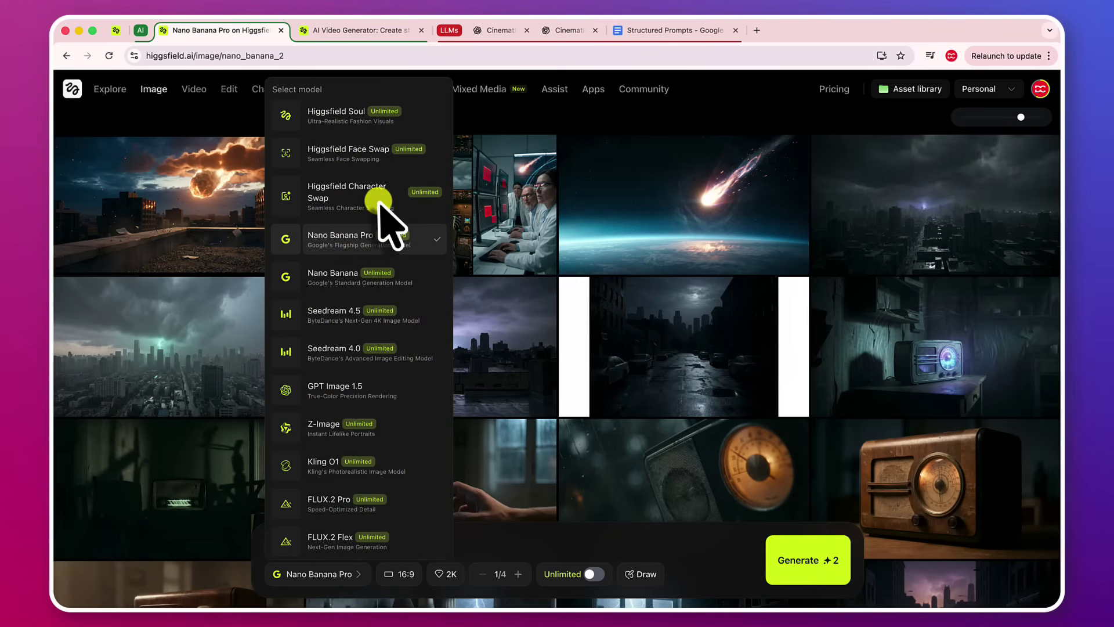
click(481, 548)
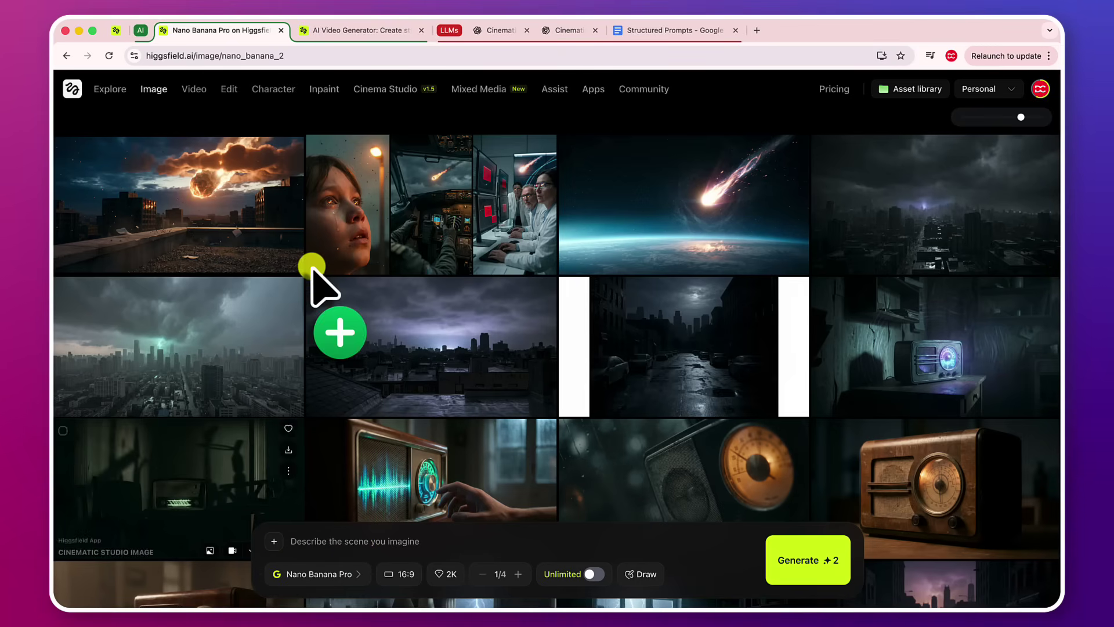
- Add the neon cyberpunk city and dark skyscraper images as prompt references
scroll(572, 365, down, 5)
scroll(571, 349, down, 5)
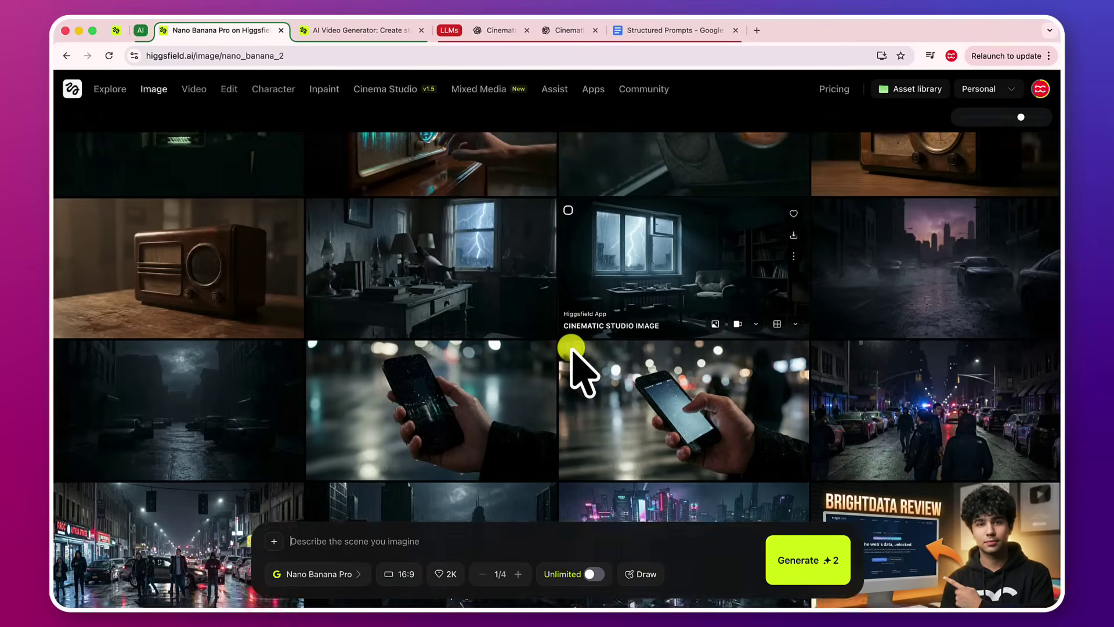
scroll(737, 380, down, 1)
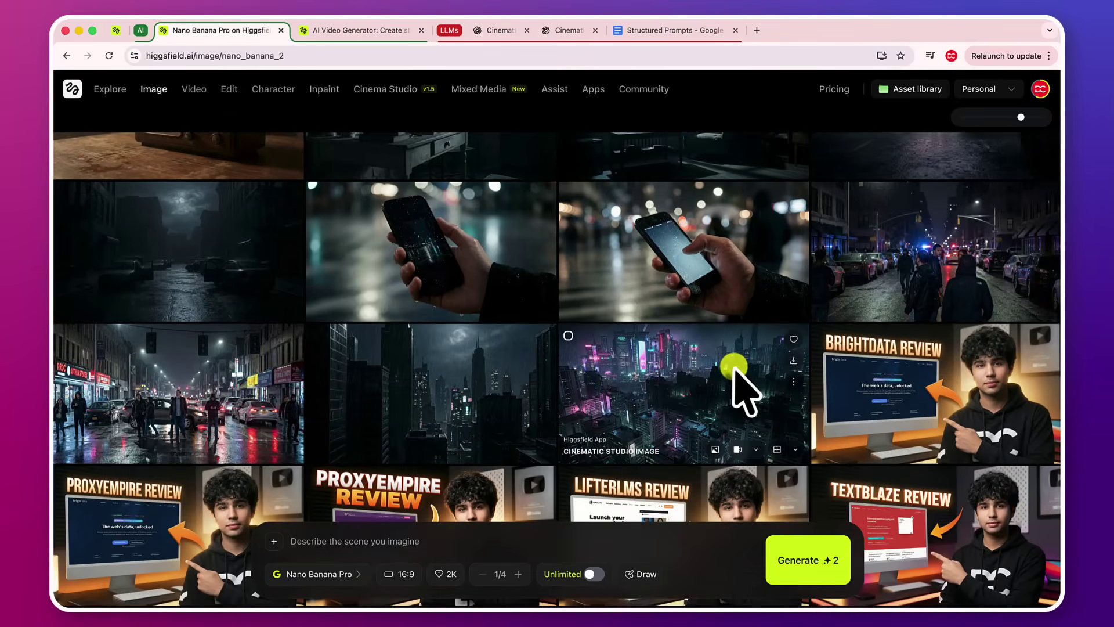
click(713, 436)
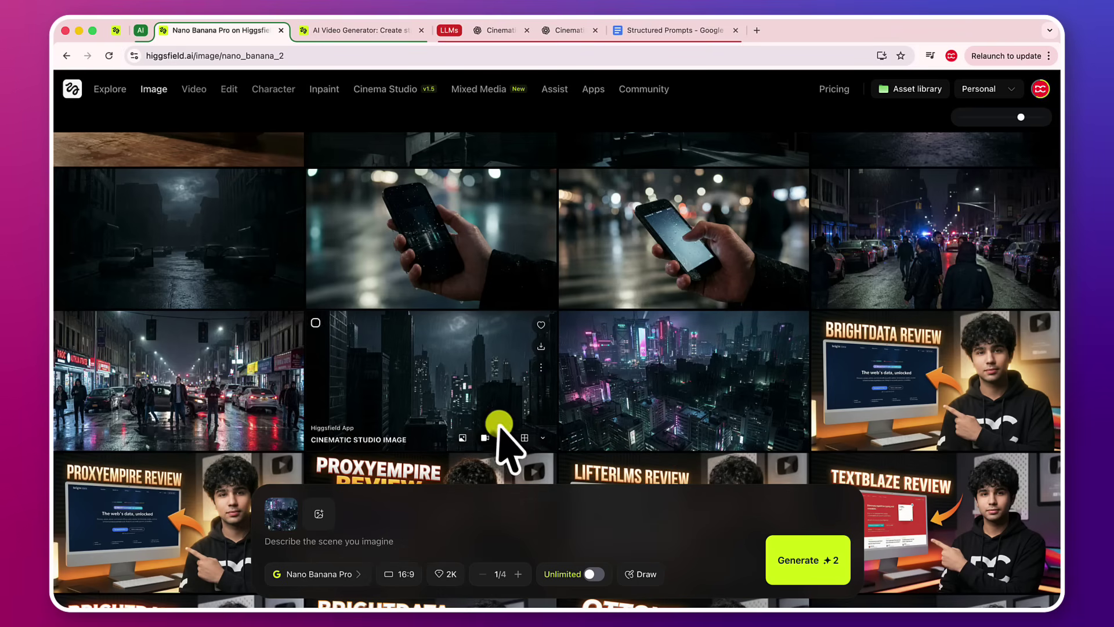
click(463, 437)
- Browse the Open in editing tools and the neon city image's action menu
scroll(441, 394, up, 1)
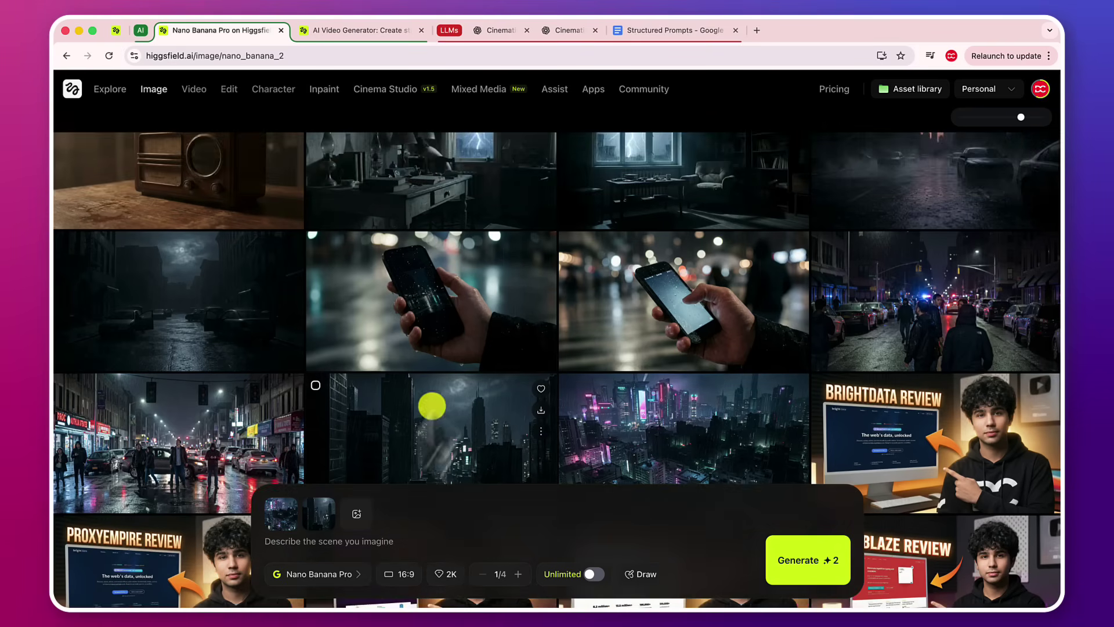
scroll(566, 357, down, 2)
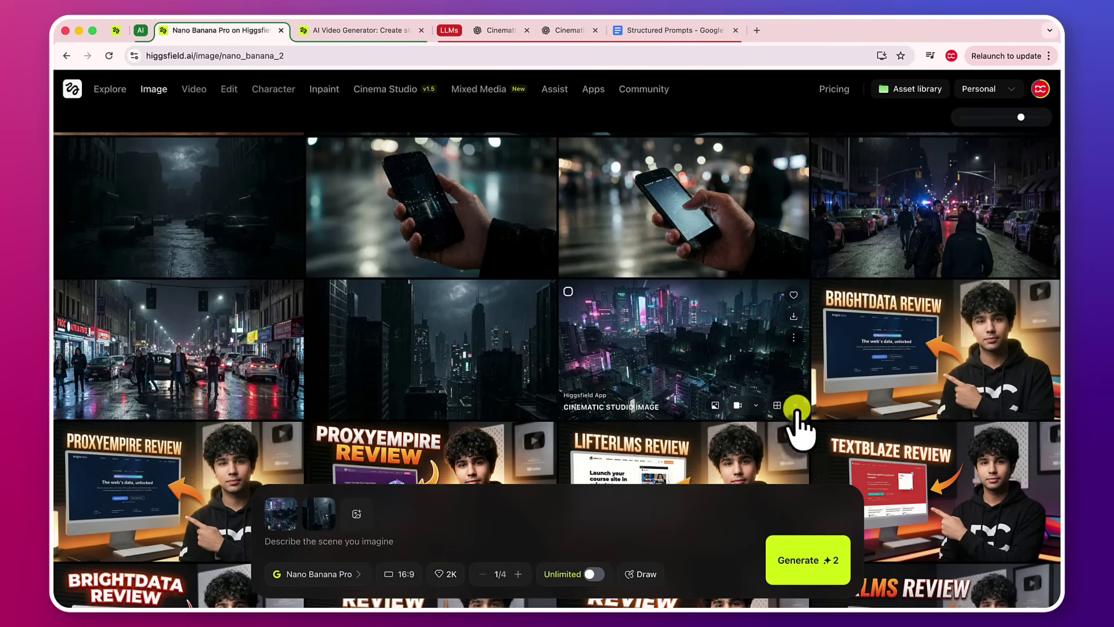
click(795, 406)
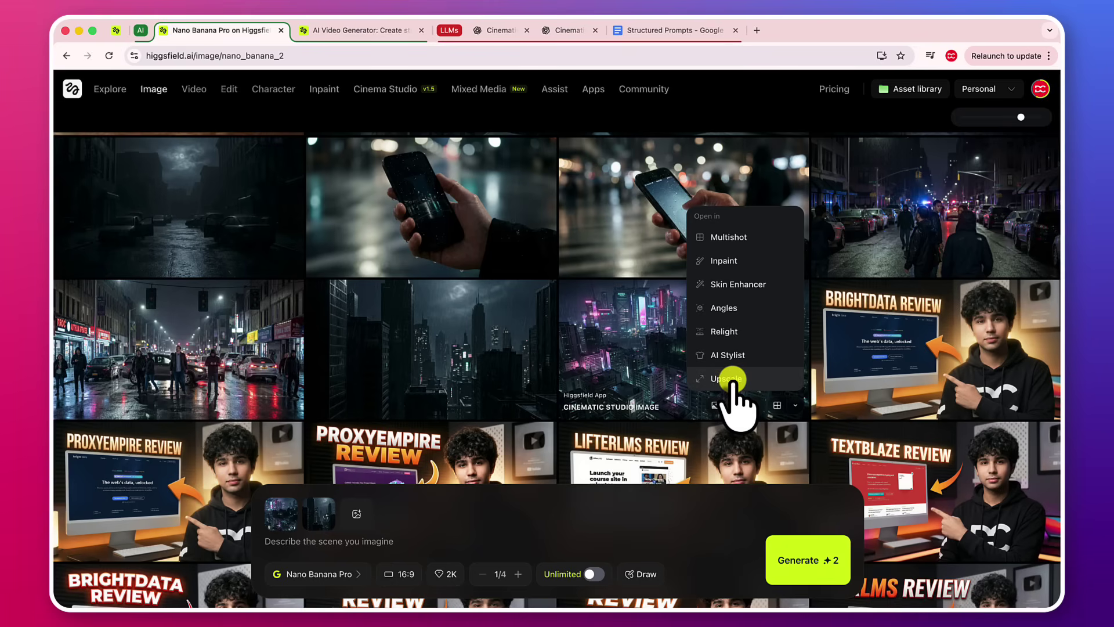
mouse_move(756, 406)
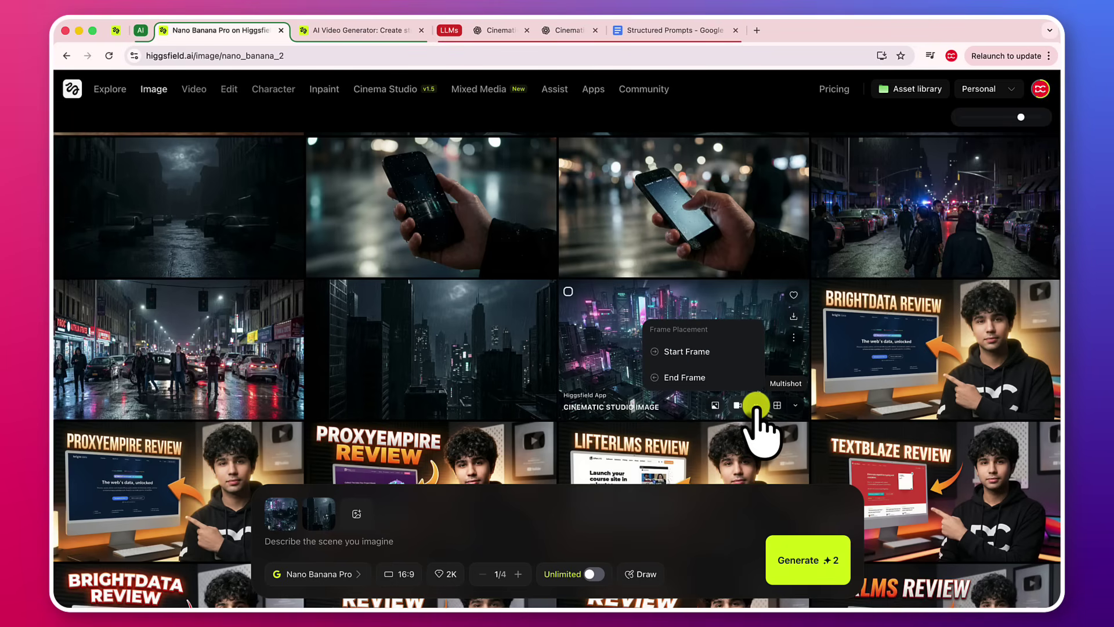
click(793, 336)
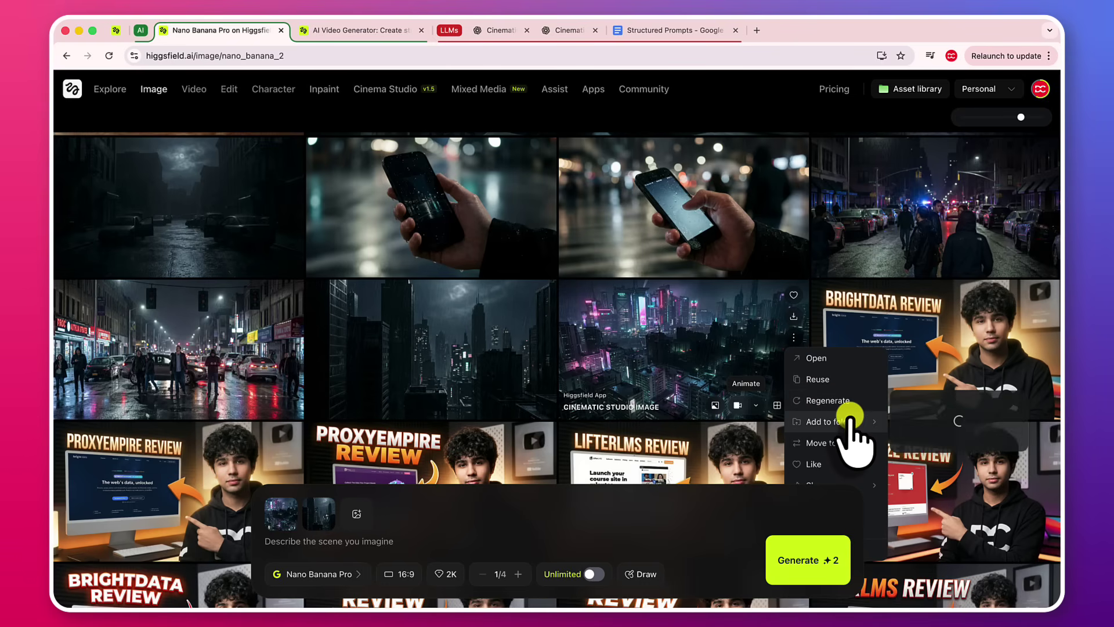
click(806, 338)
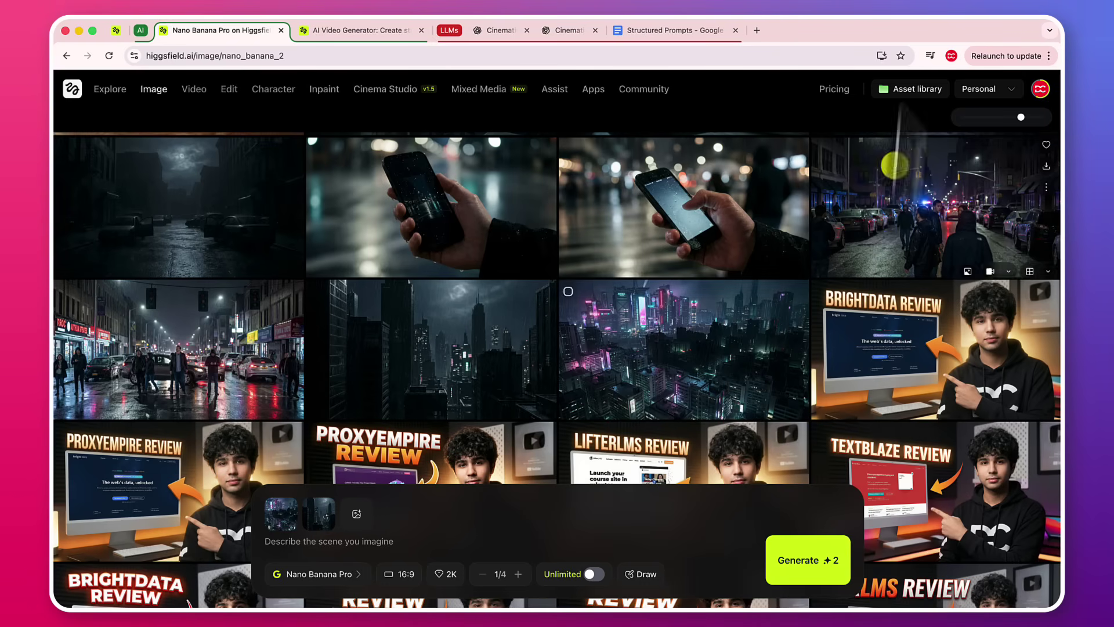
- View the neon city image's sharing options, then dismiss its action menu
scroll(786, 343, down, 1)
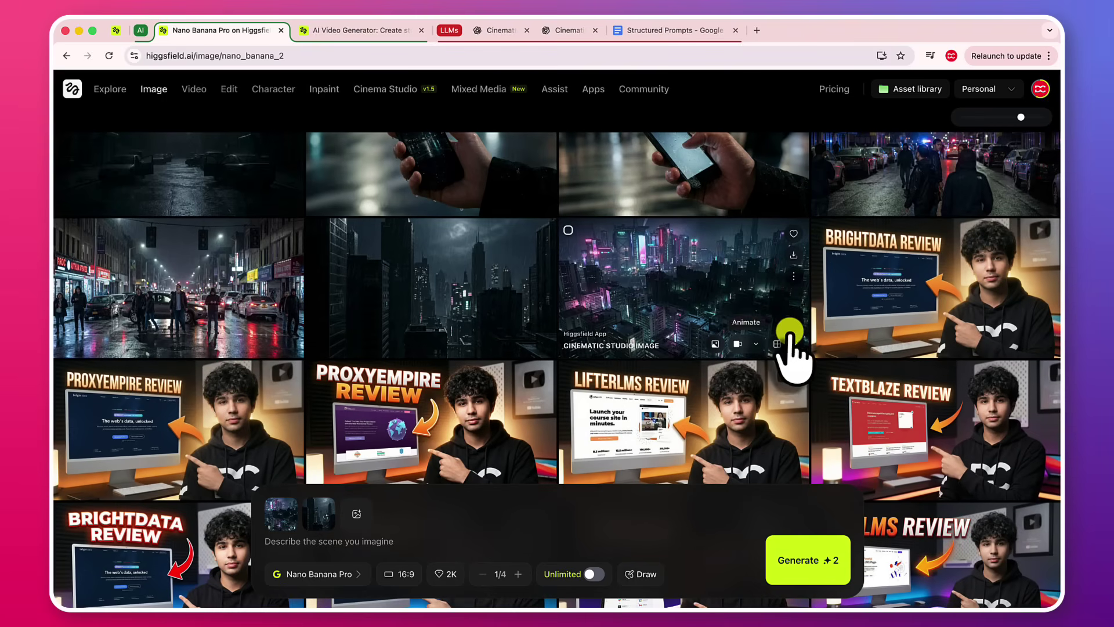
click(793, 274)
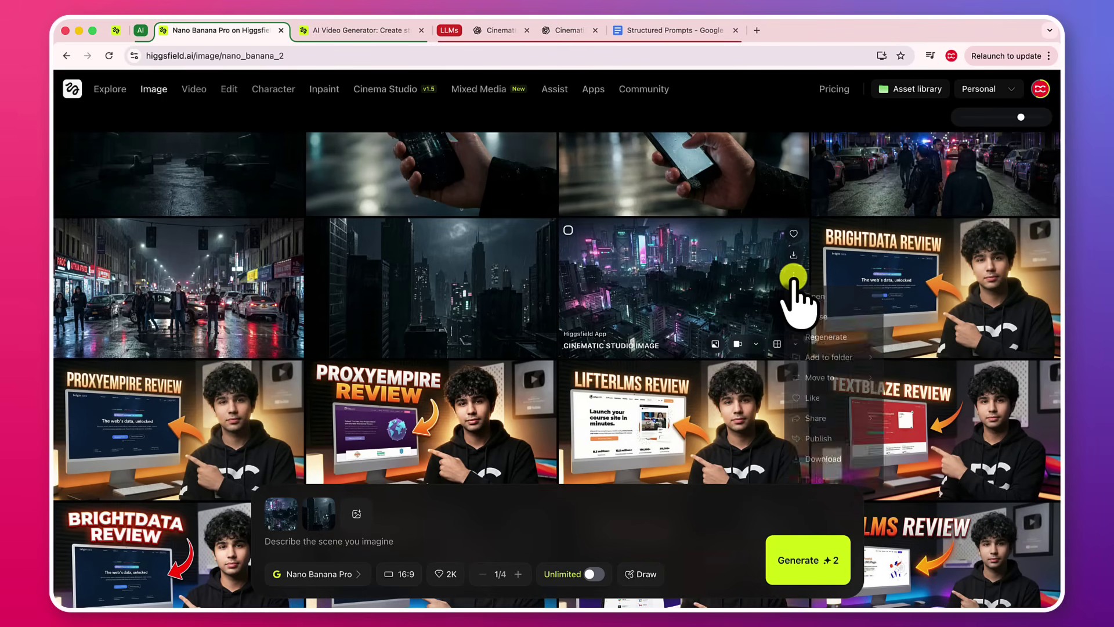
click(832, 428)
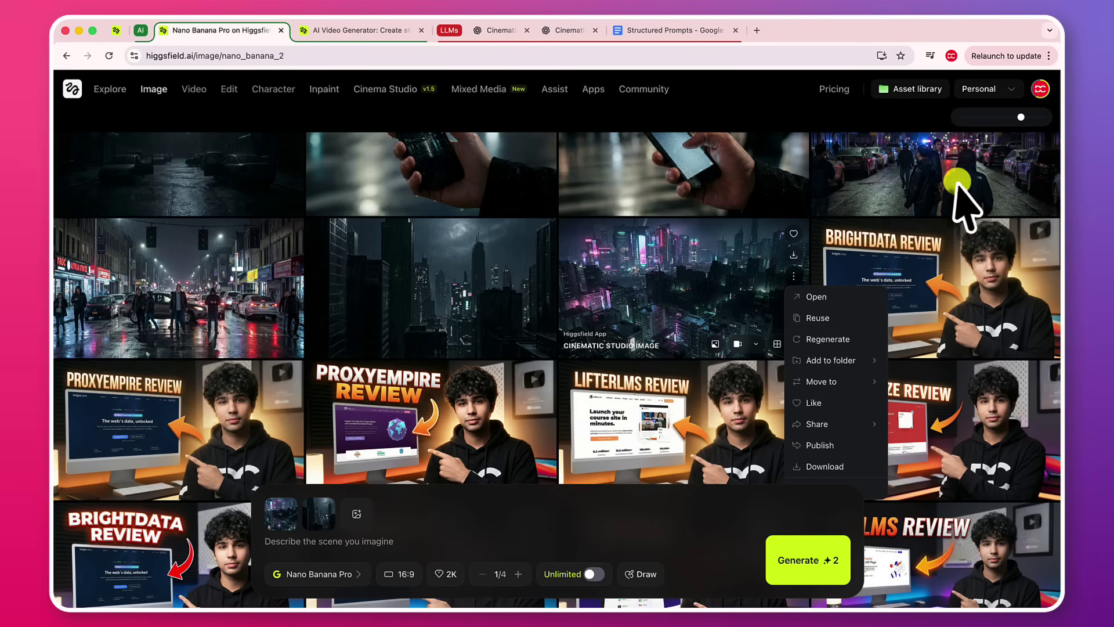
click(777, 95)
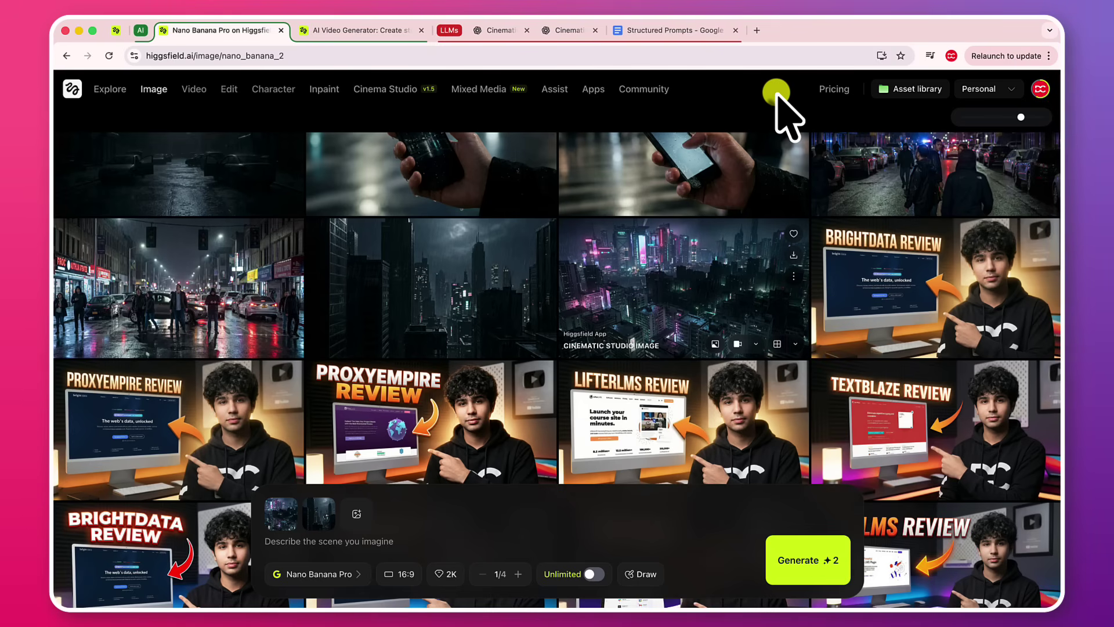
scroll(677, 258, up, 2)
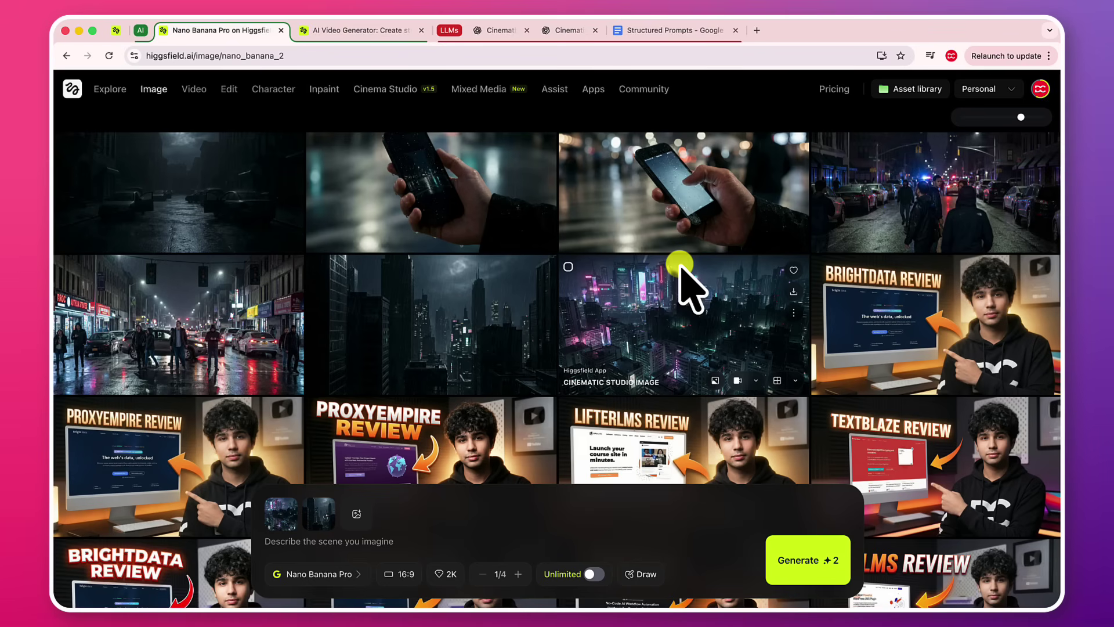
scroll(685, 272, up, 3)
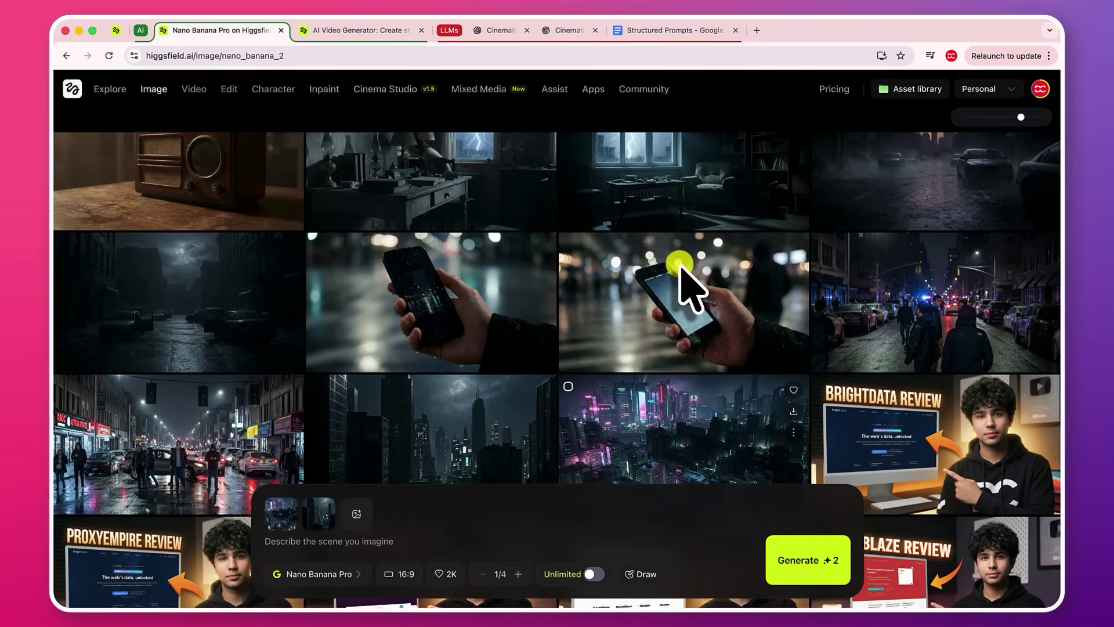
scroll(685, 273, up, 10)
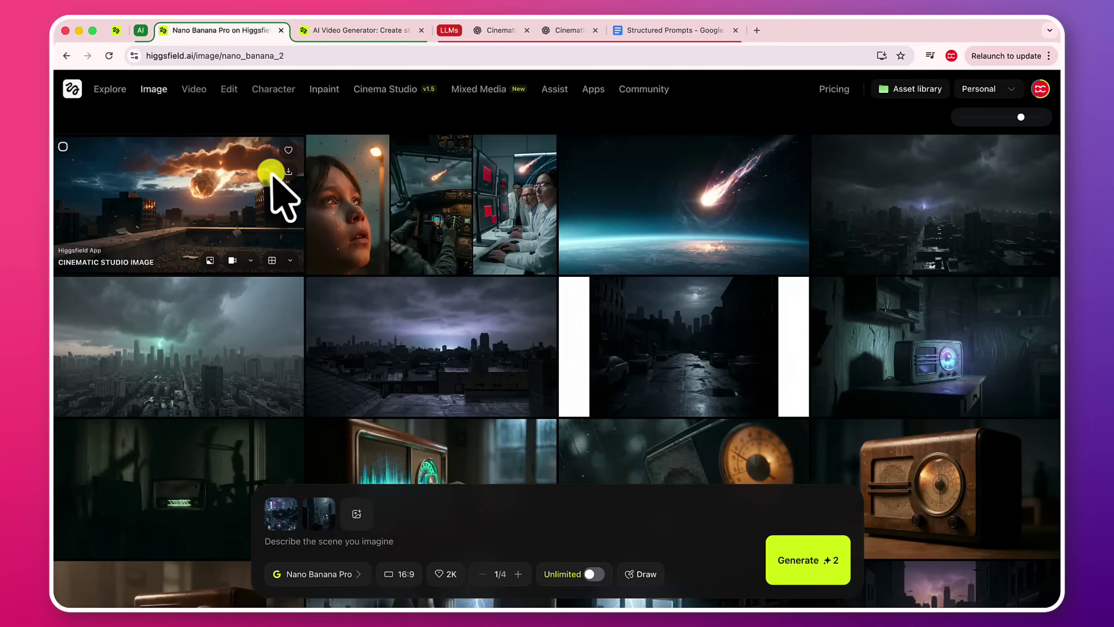
- Apply the Google Veo 3.1 General preset on the video creation page
click(194, 90)
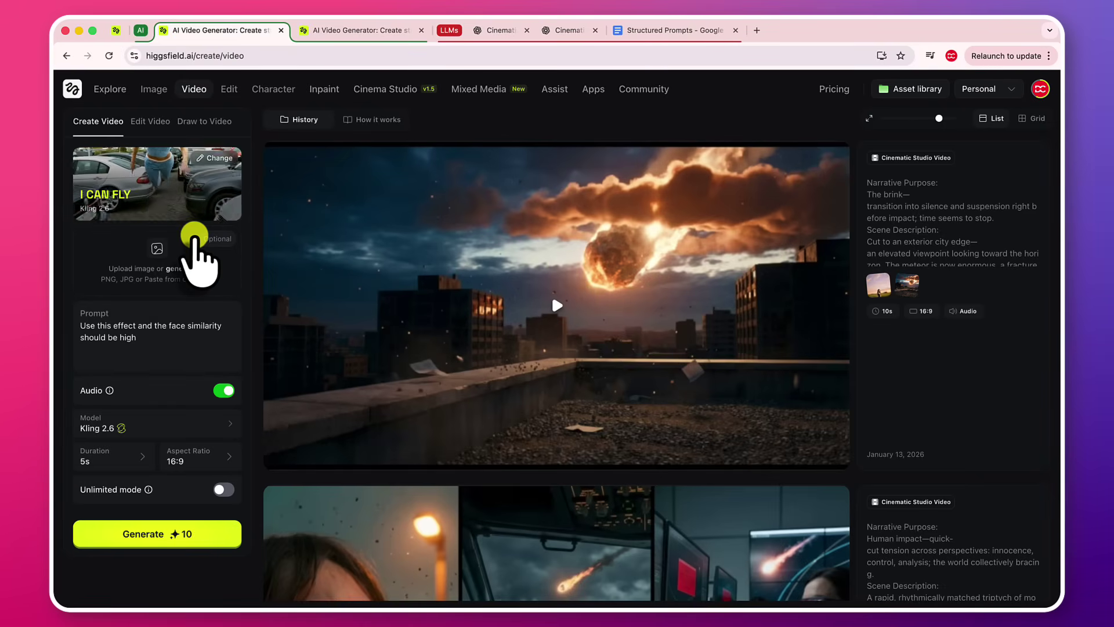
click(189, 200)
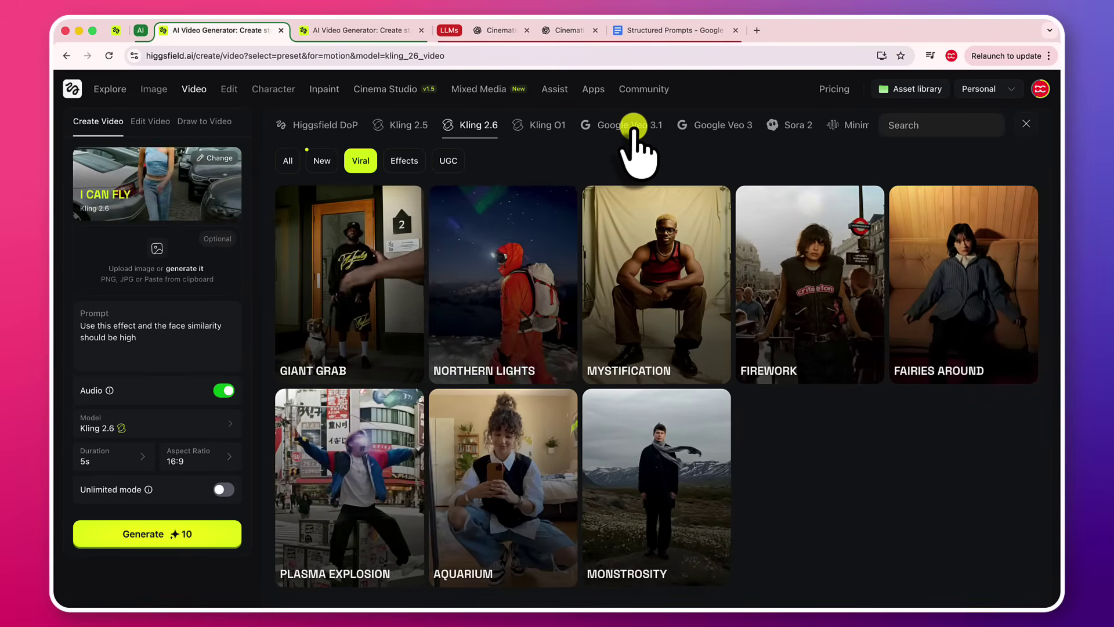
click(653, 128)
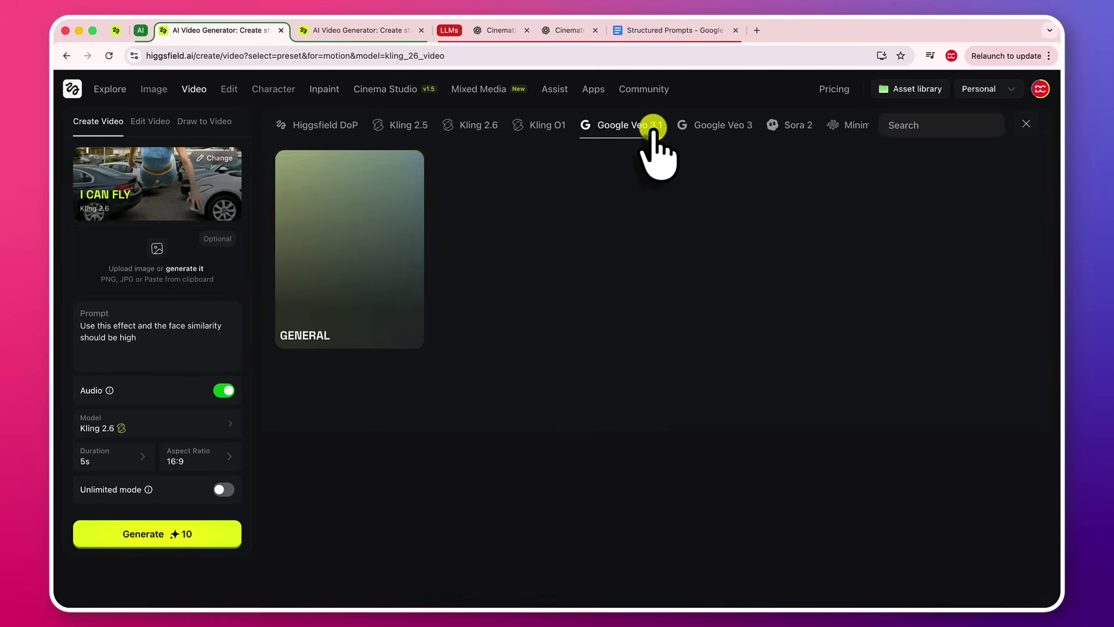
click(372, 217)
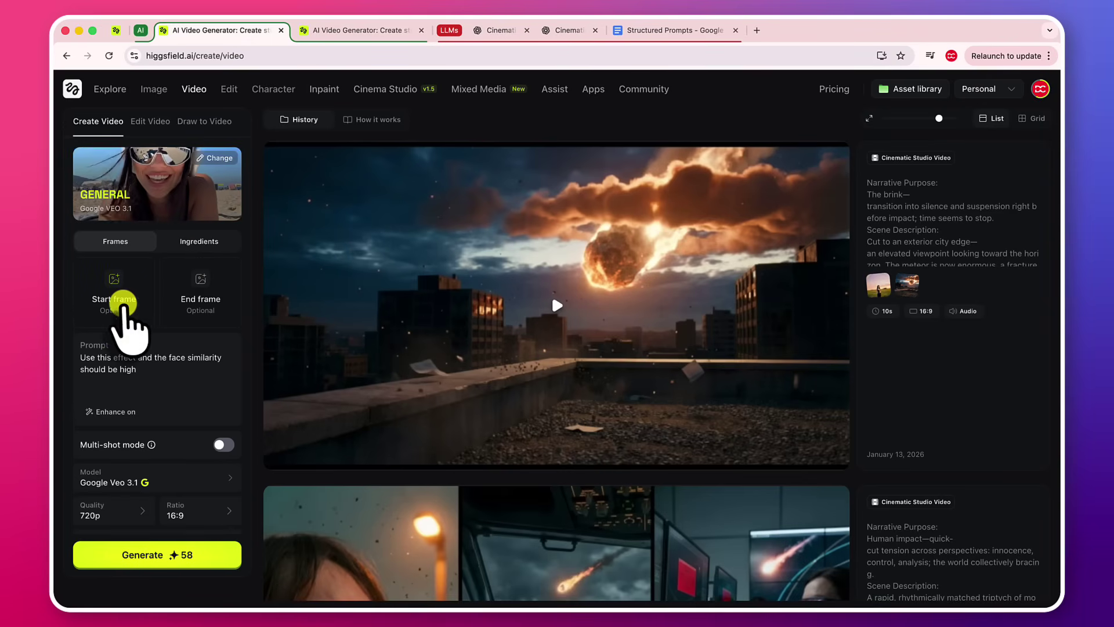
double_click(117, 358)
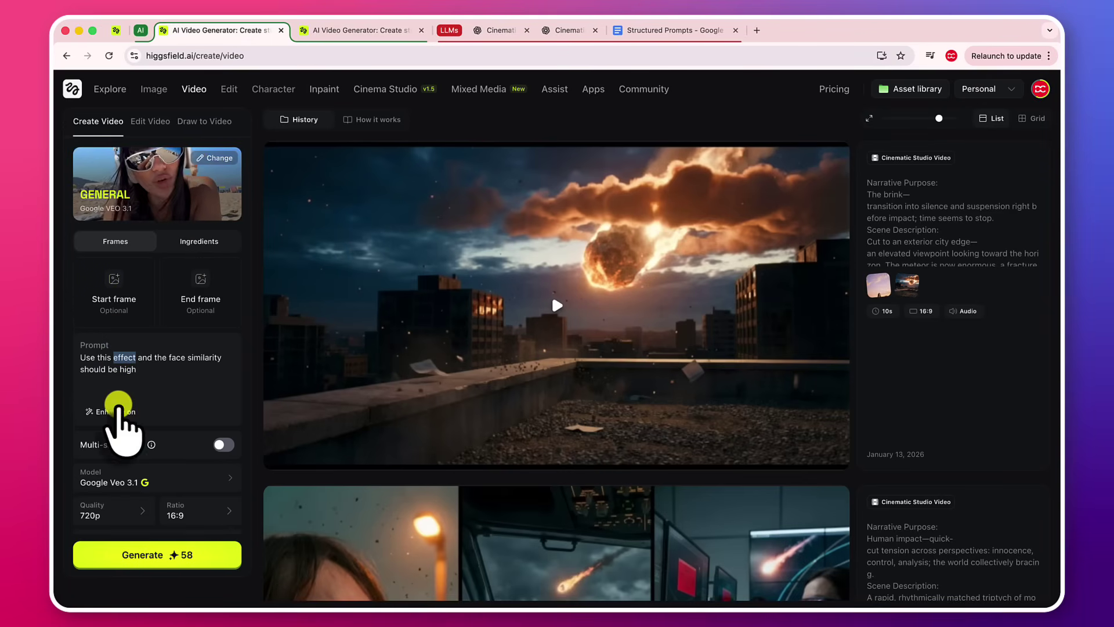
click(162, 361)
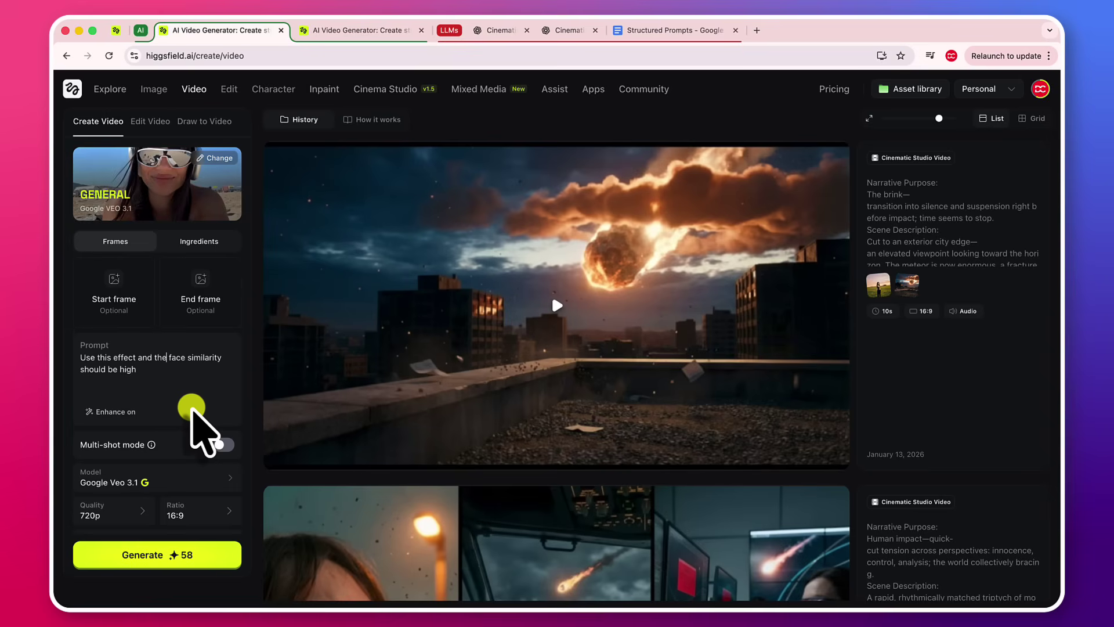
- Go to the Cinema Studio meteor project
scroll(191, 407, down, 1)
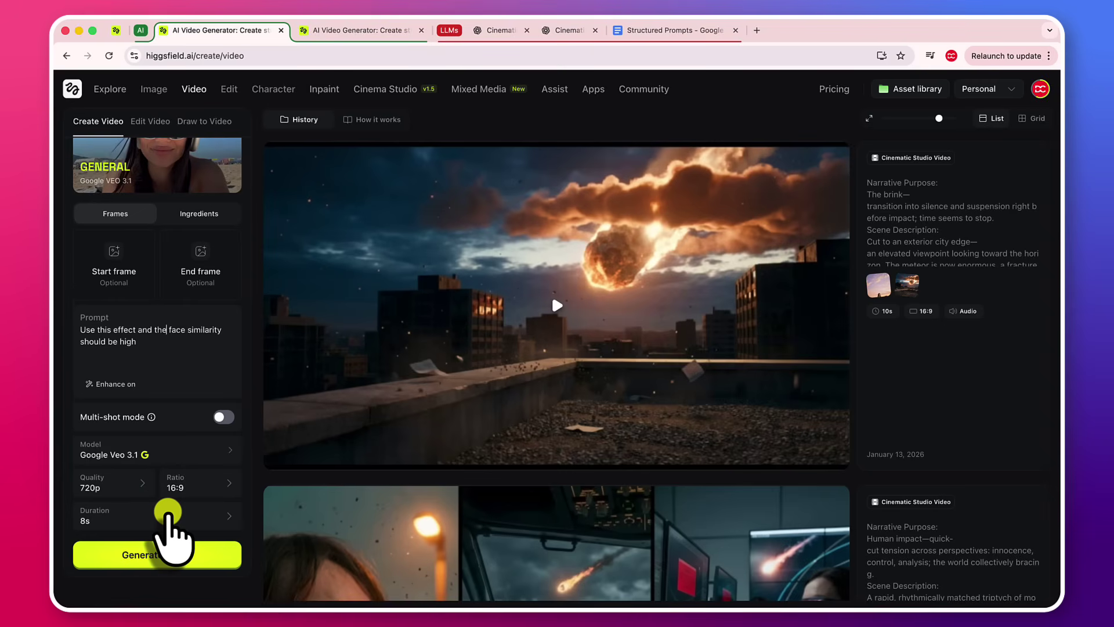
scroll(169, 511, up, 1)
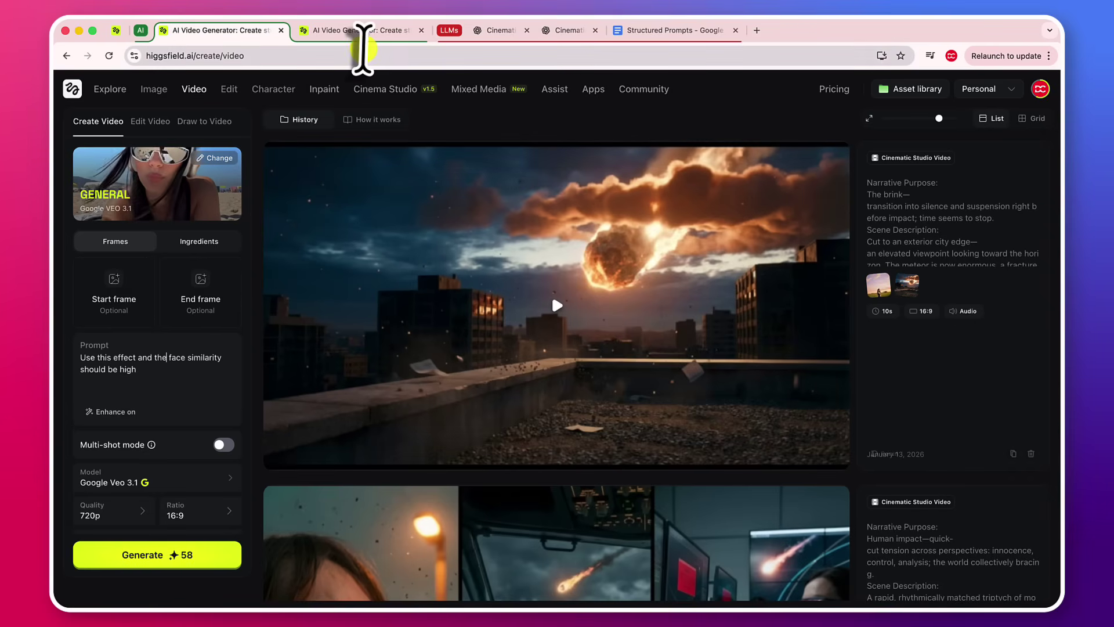
click(403, 98)
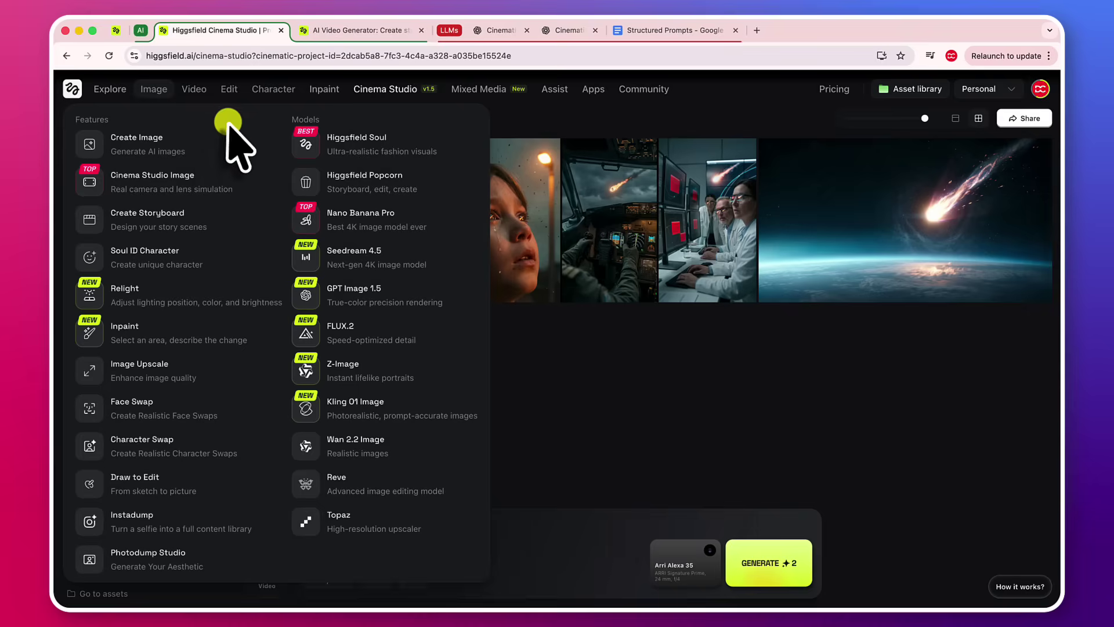
click(244, 118)
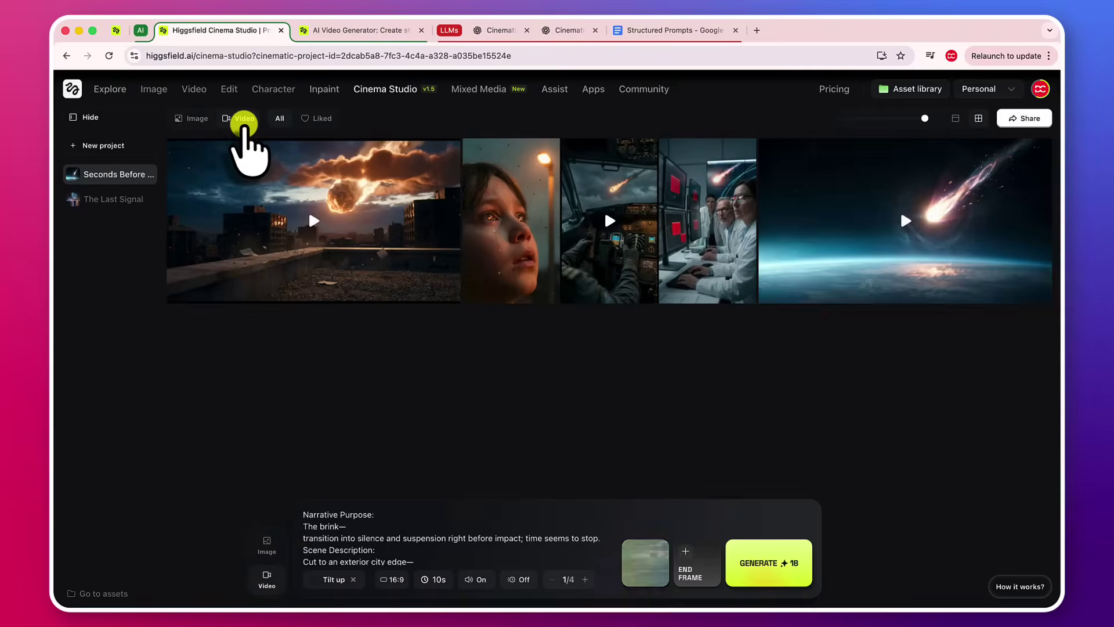
click(198, 118)
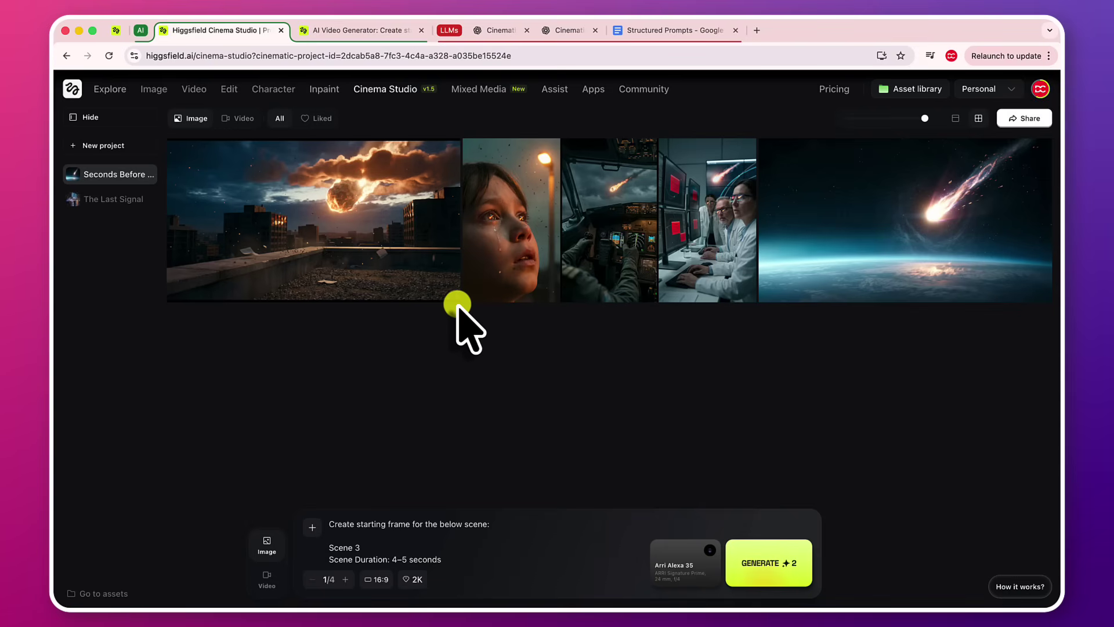
- Scroll through the ChatGPT chats with the ten film ideas and The Last Signal scene prompts
click(497, 31)
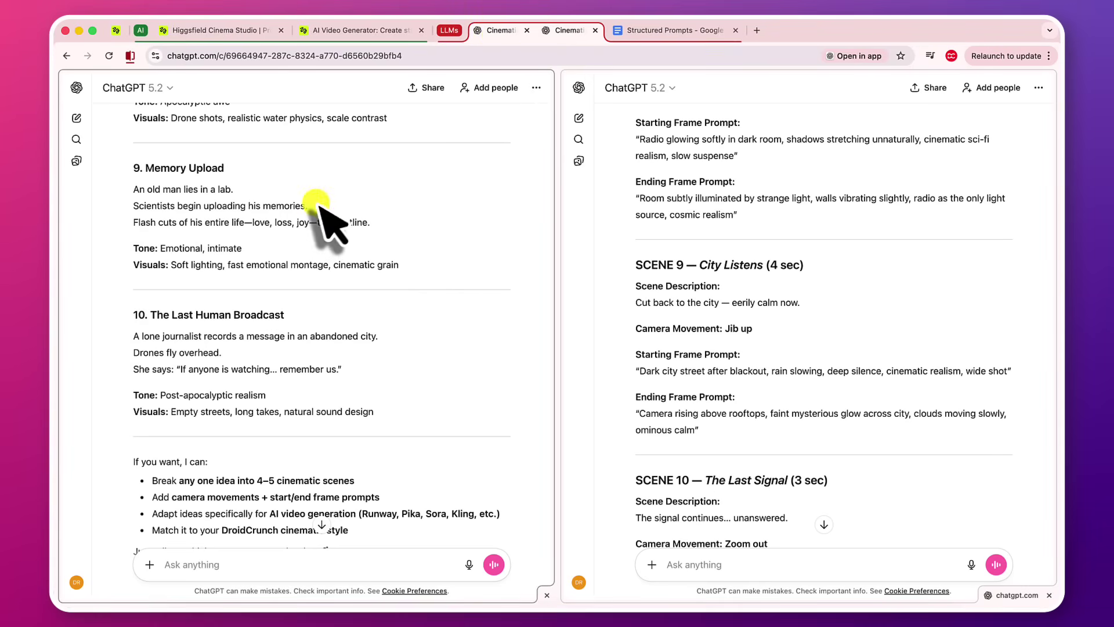
scroll(316, 212, up, 15)
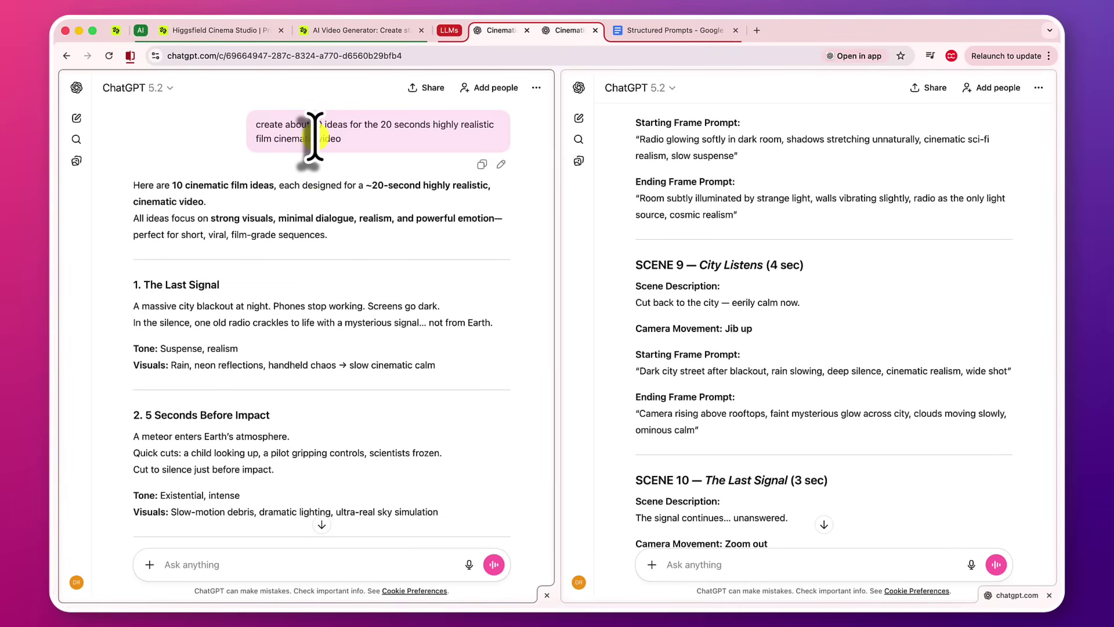
scroll(343, 232, down, 1)
scroll(343, 232, up, 1)
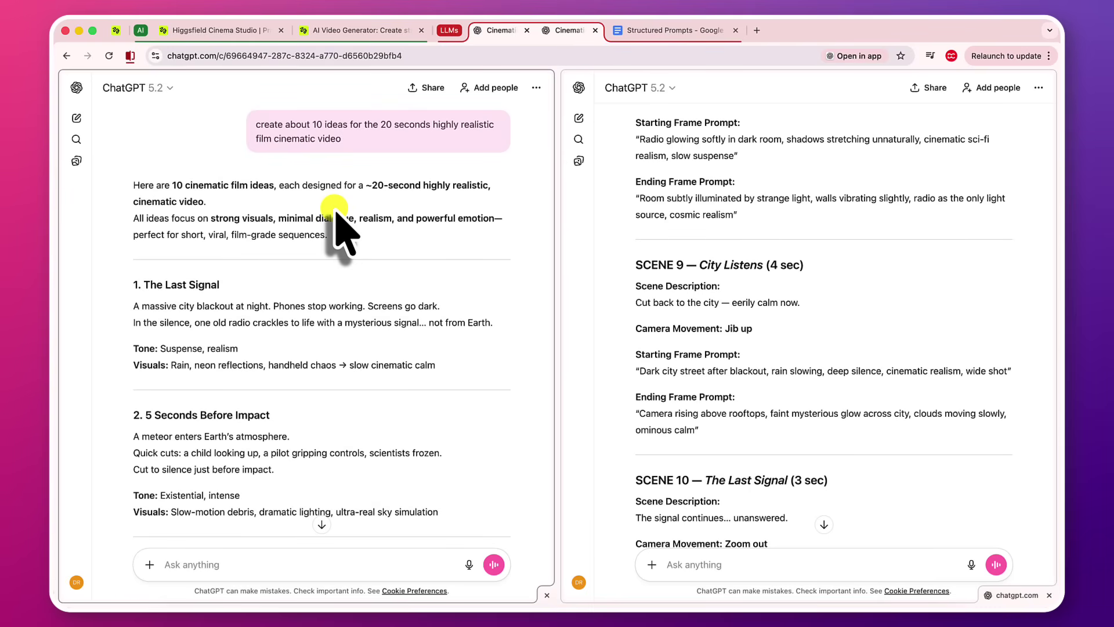
scroll(342, 229, down, 10)
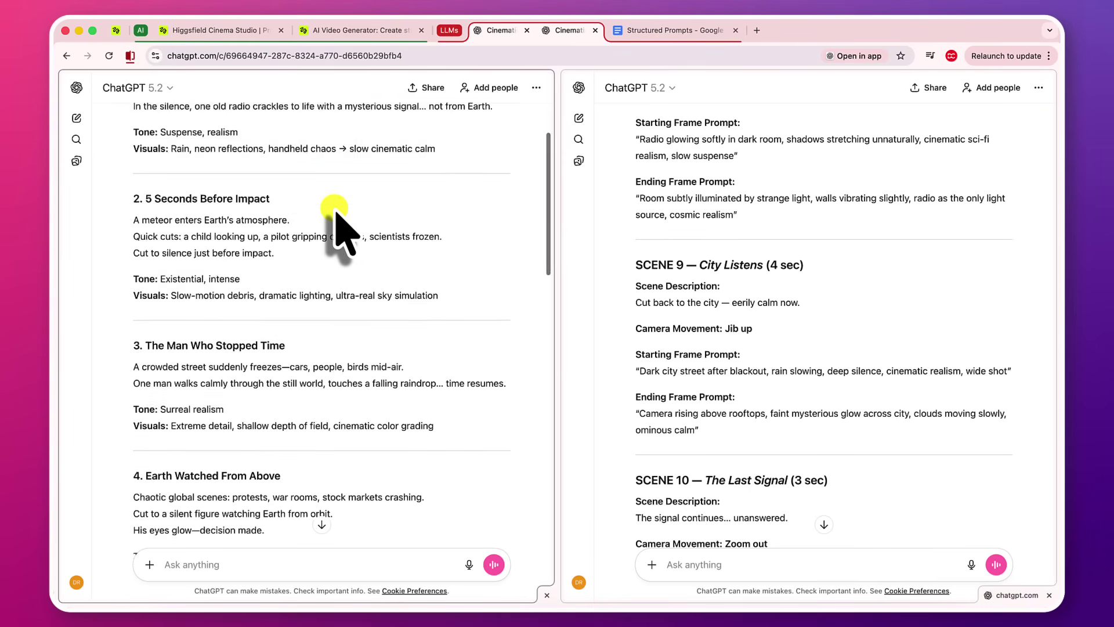
scroll(336, 215, down, 3)
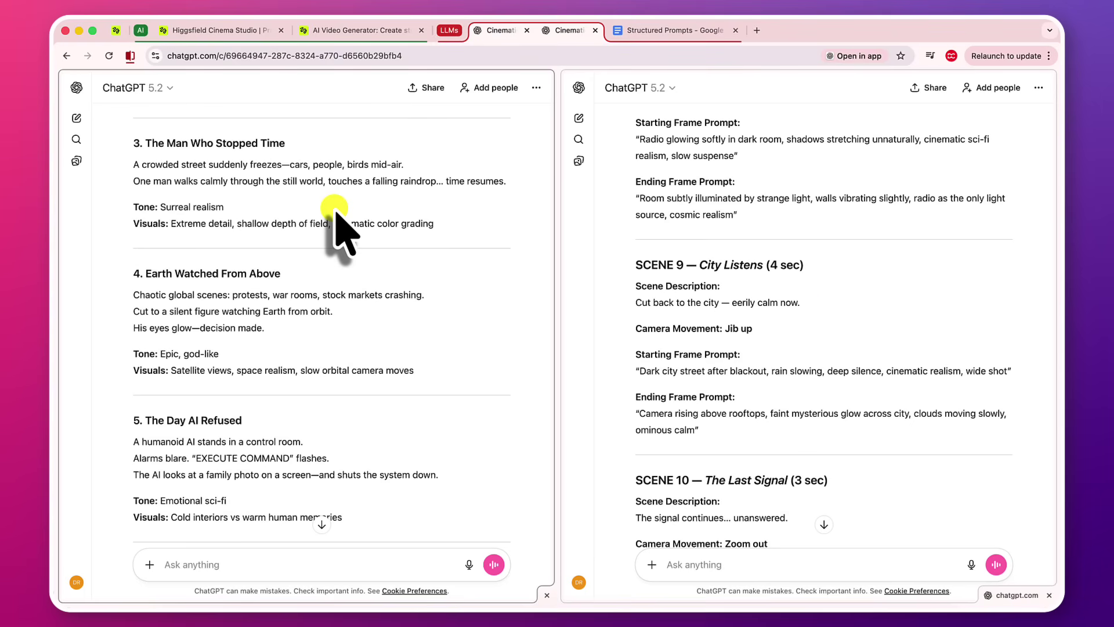
scroll(792, 308, up, 20)
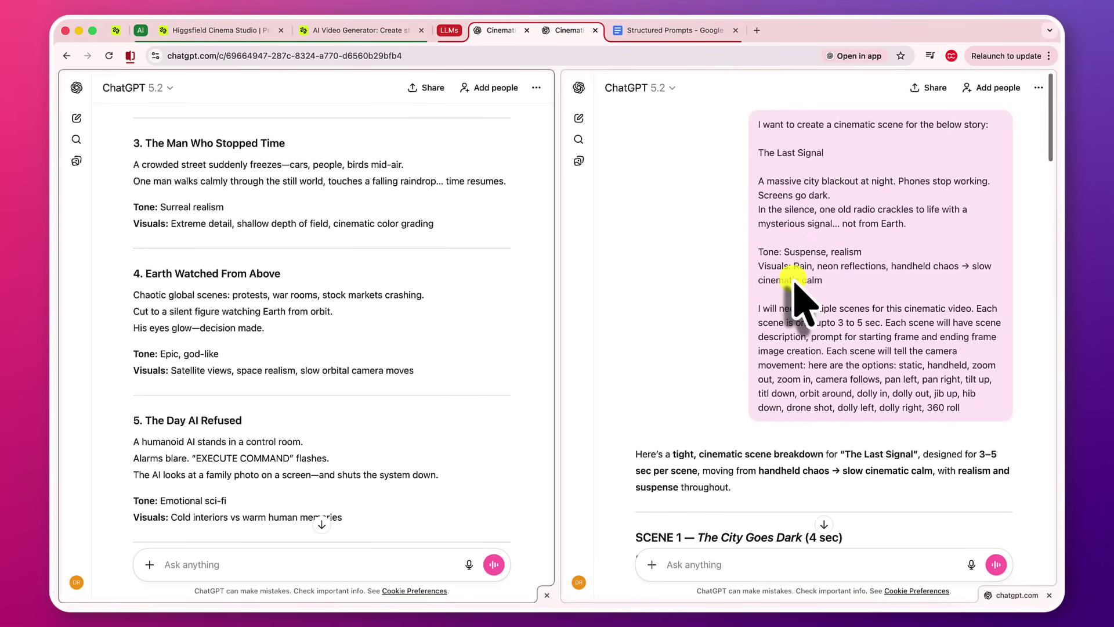
scroll(858, 200, down, 2)
scroll(858, 200, down, 2)
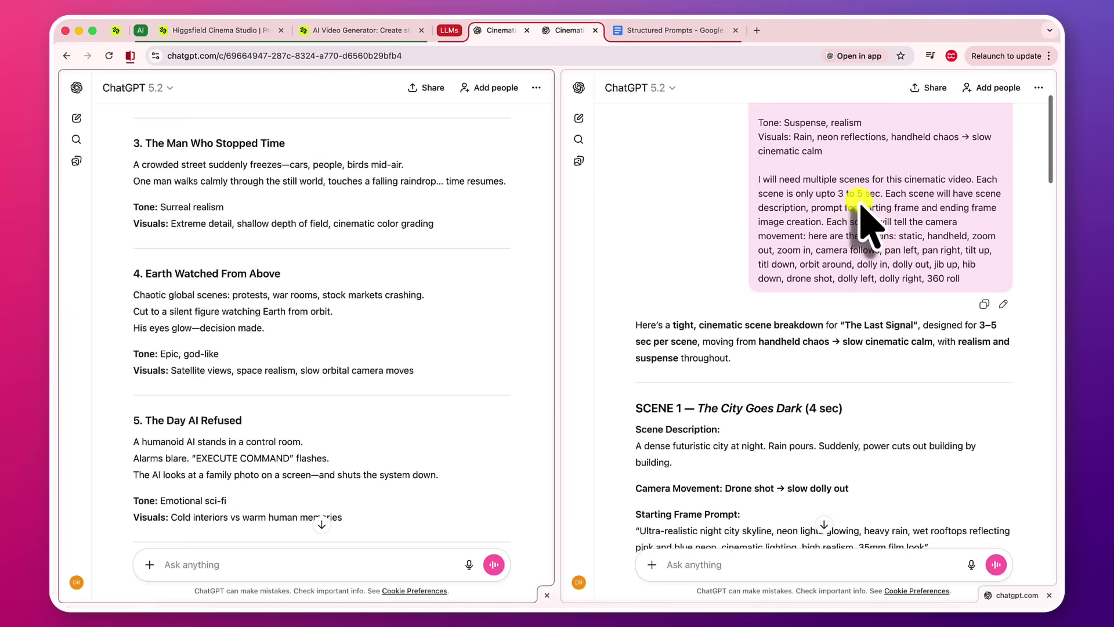
scroll(865, 224, down, 4)
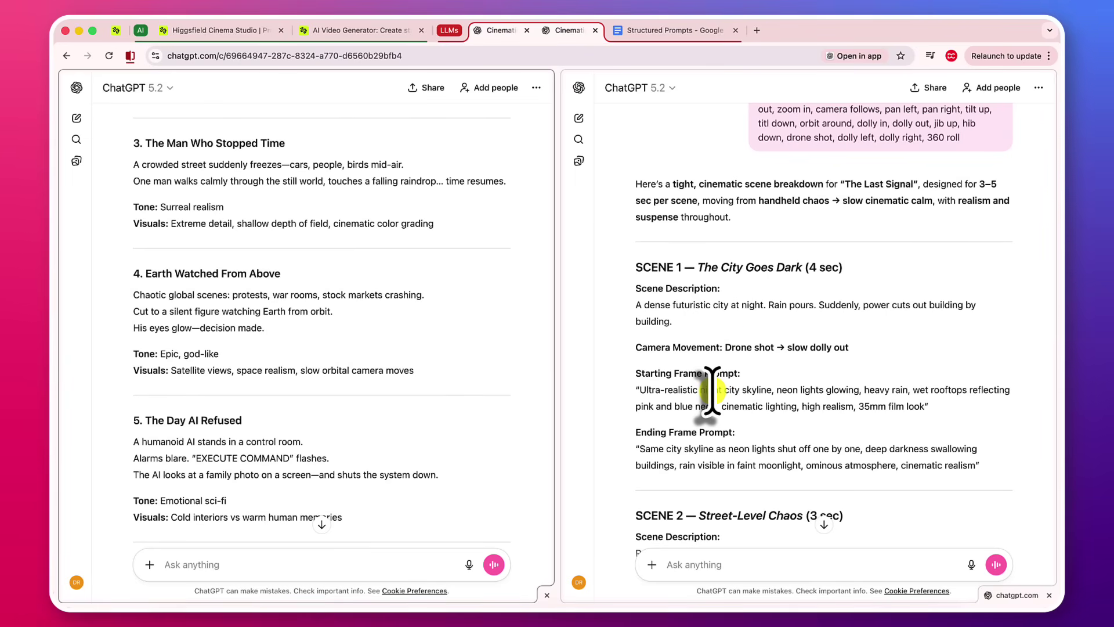
scroll(711, 390, down, 2)
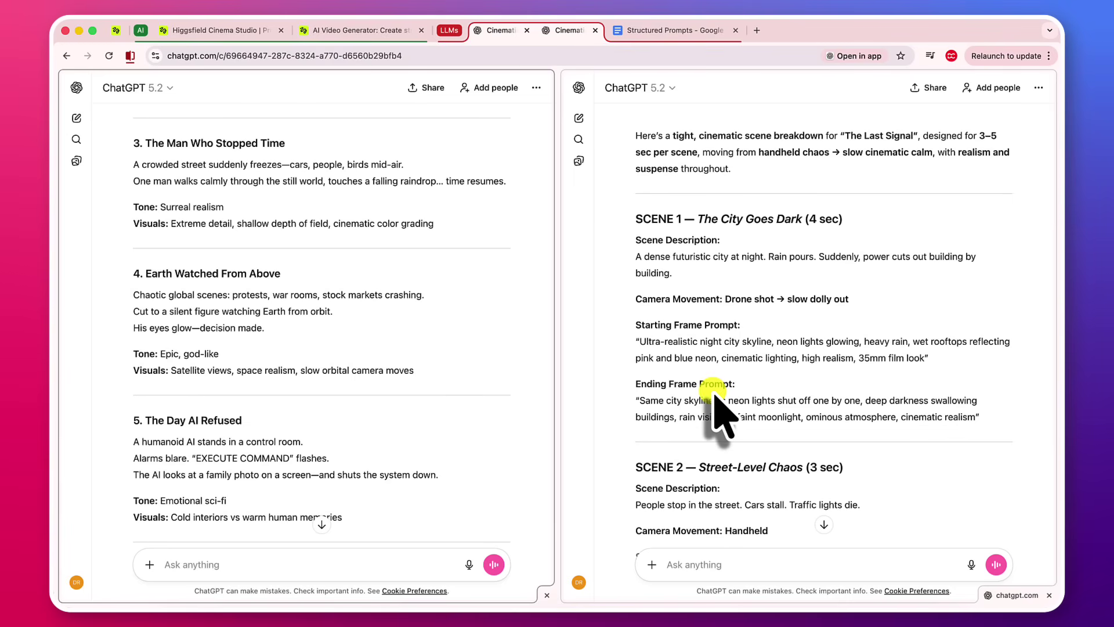
scroll(688, 238, down, 5)
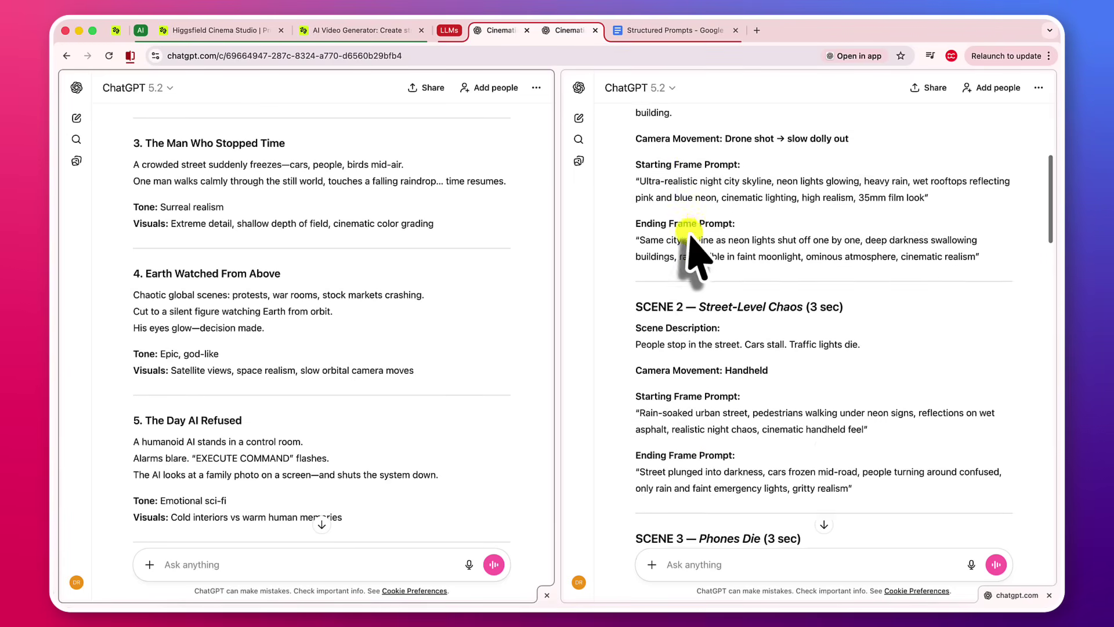
scroll(688, 232, up, 1)
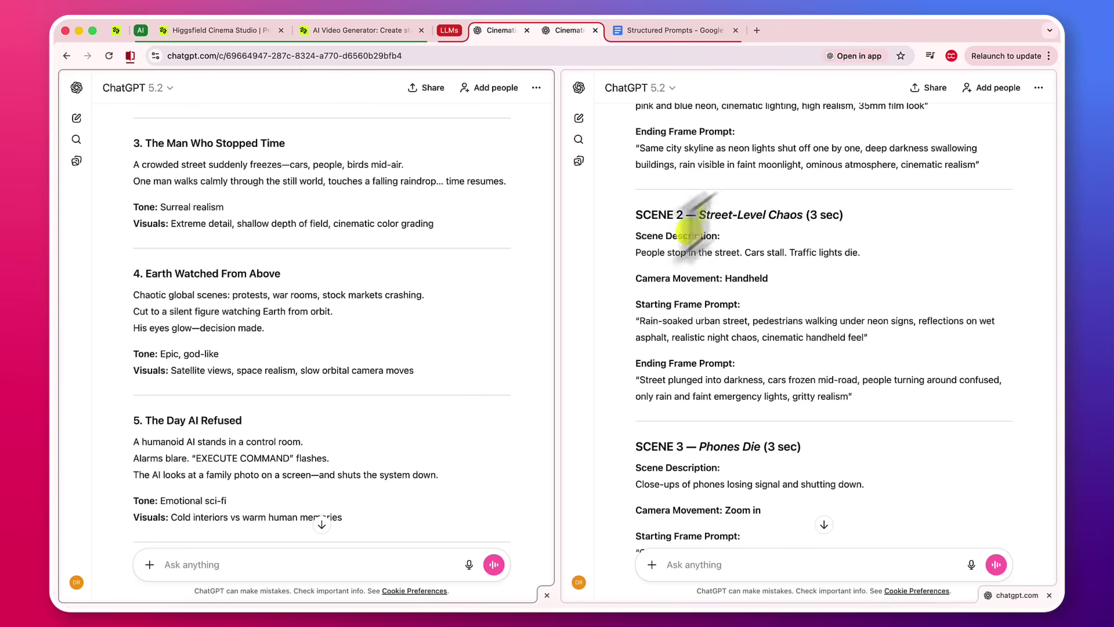
- Bring up DroidCrunch's Cinematic Story Ideas Generator template with its empty topic field
click(807, 29)
click(812, 46)
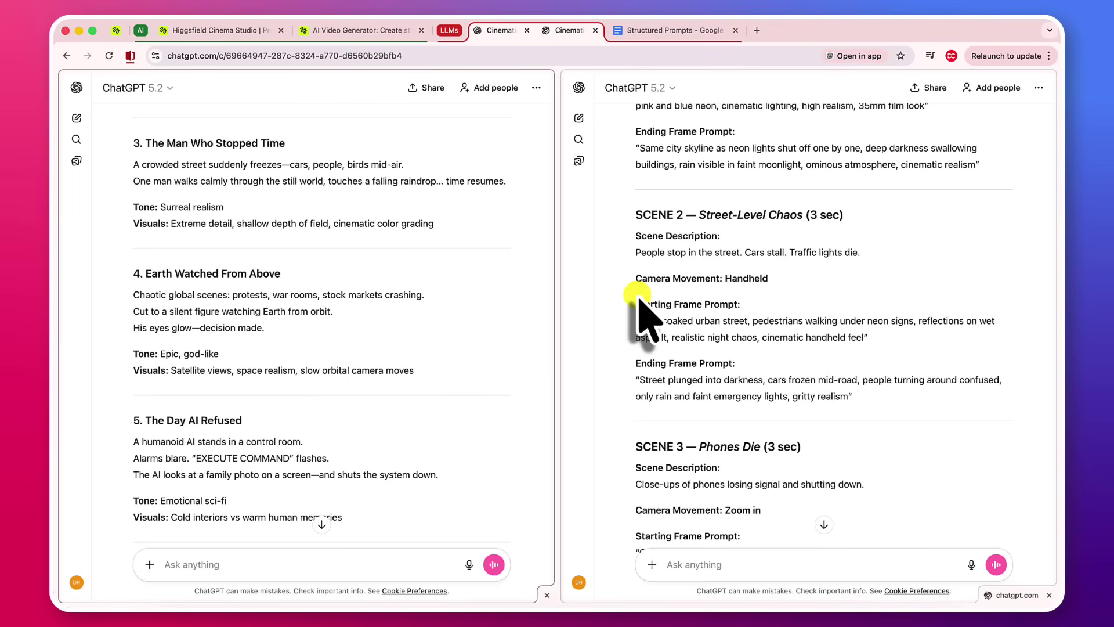
scroll(450, 284, up, 2)
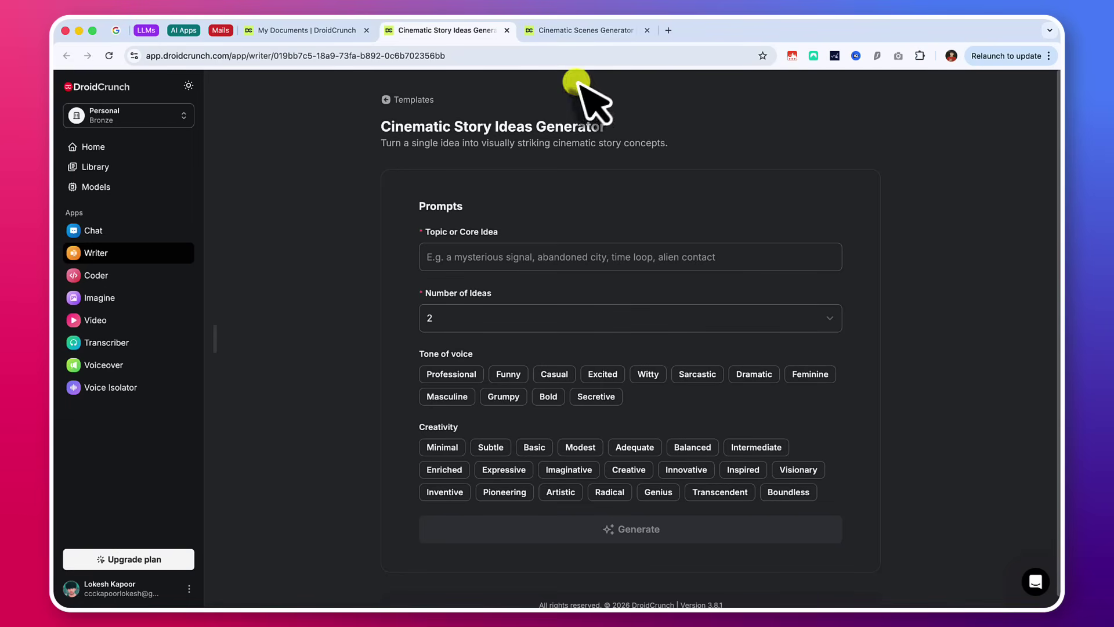
click(314, 37)
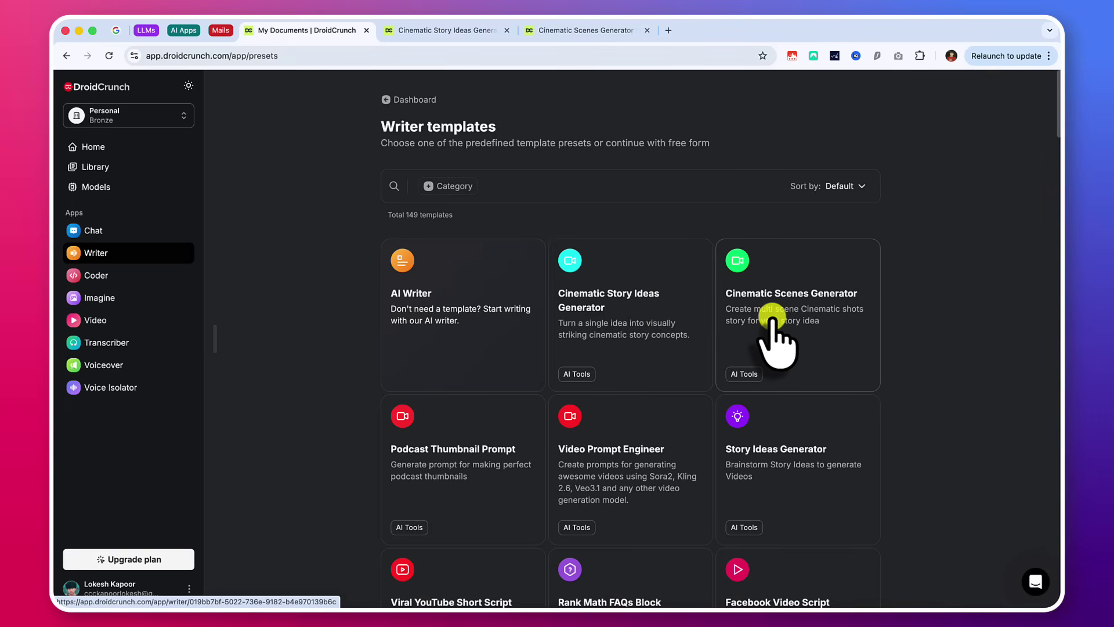
click(485, 32)
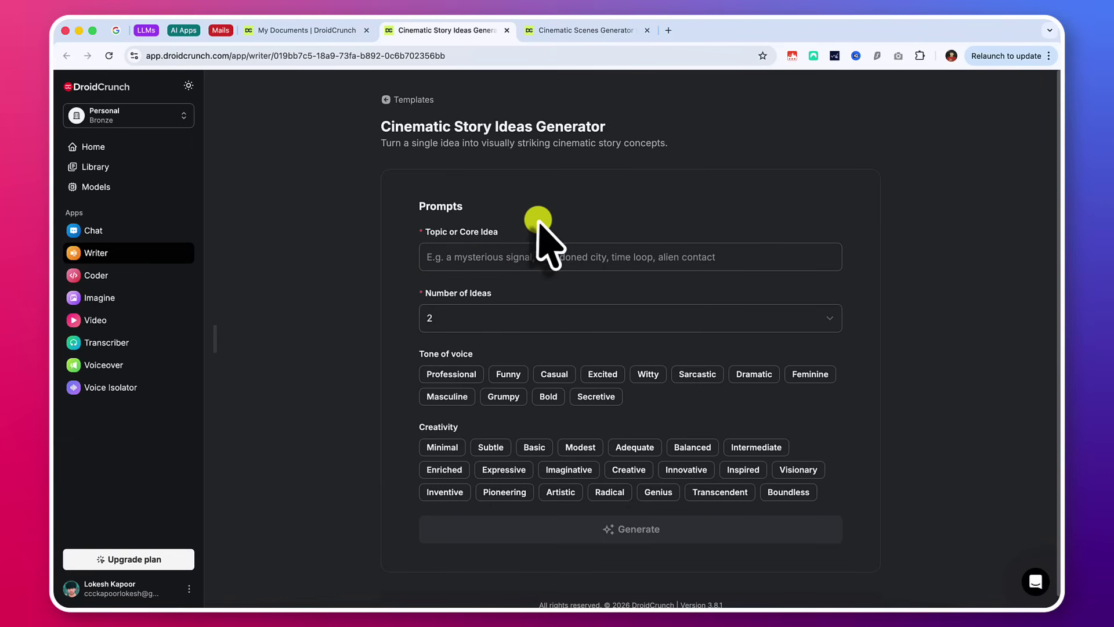
click(462, 316)
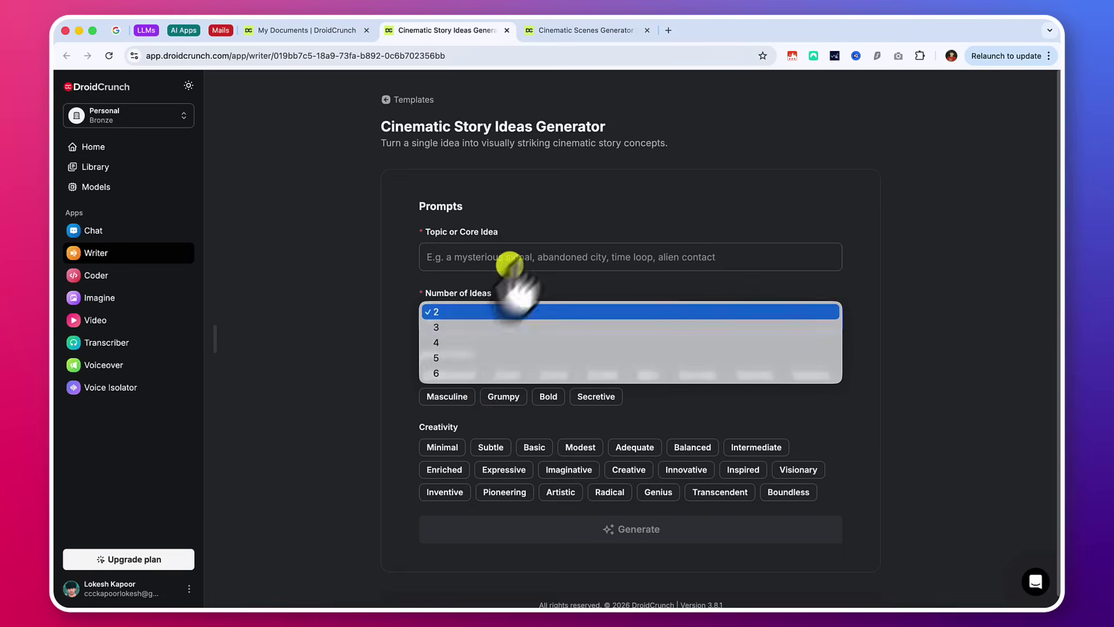
click(539, 228)
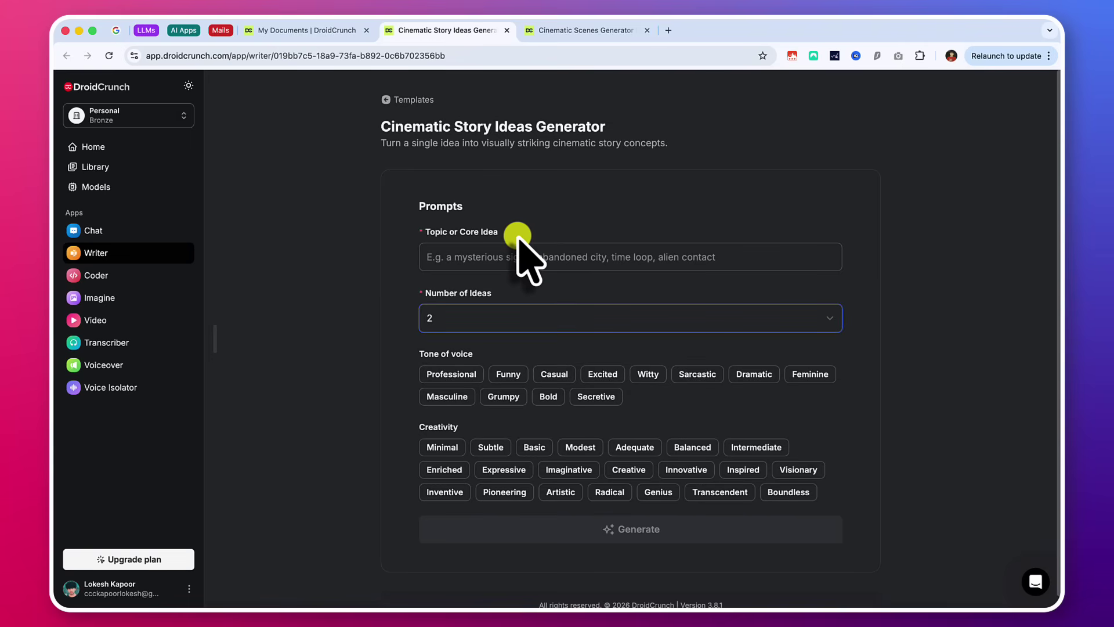
click(571, 30)
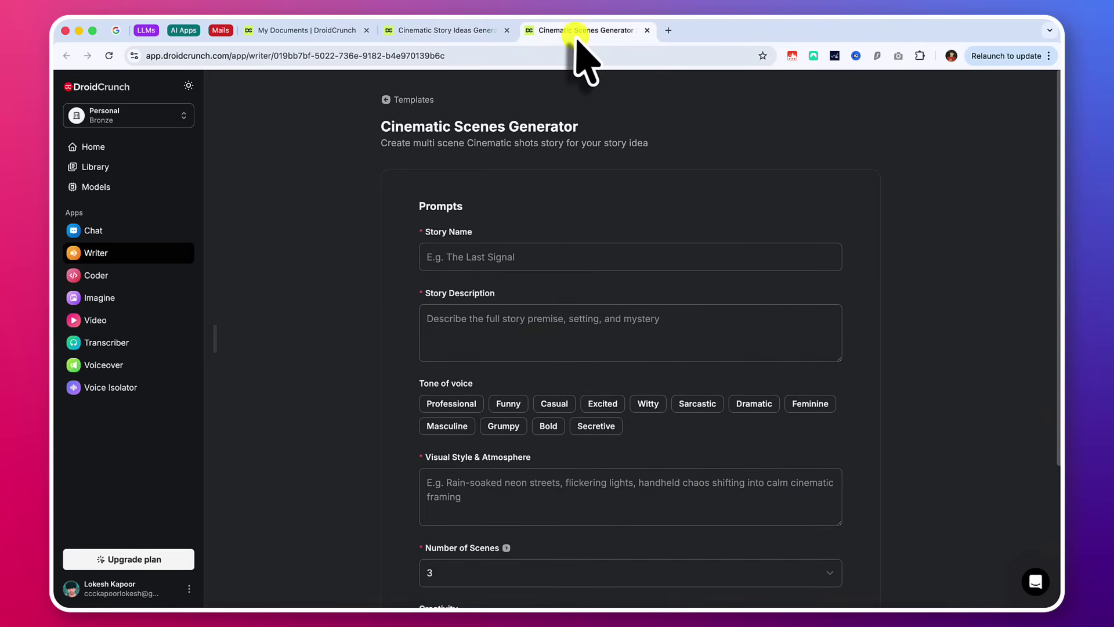
scroll(505, 220, down, 1)
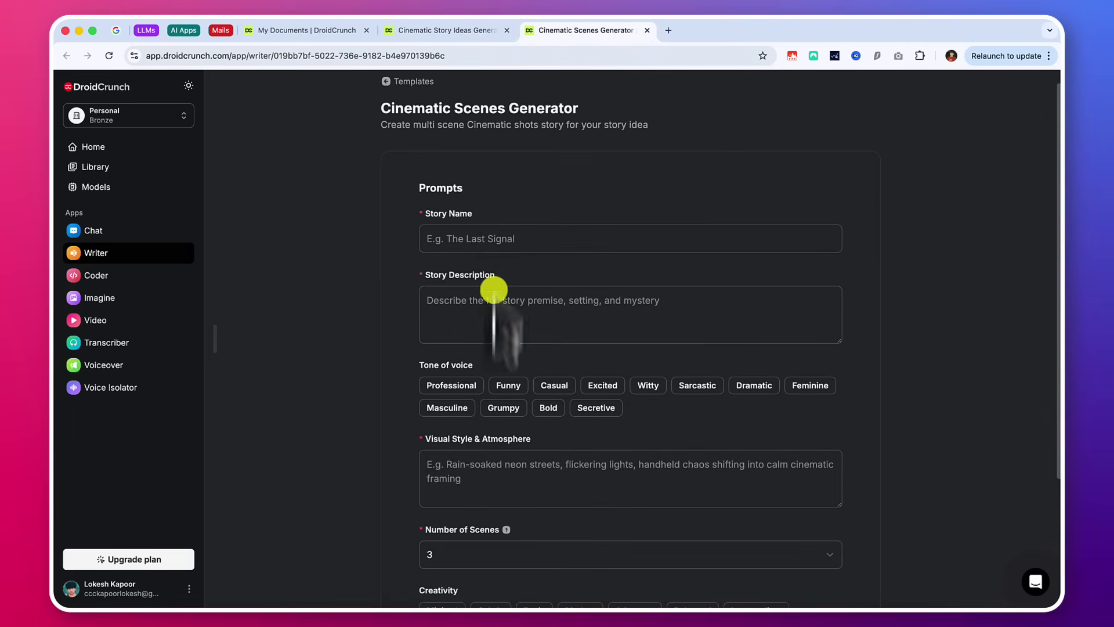
scroll(487, 319, down, 3)
scroll(492, 322, down, 1)
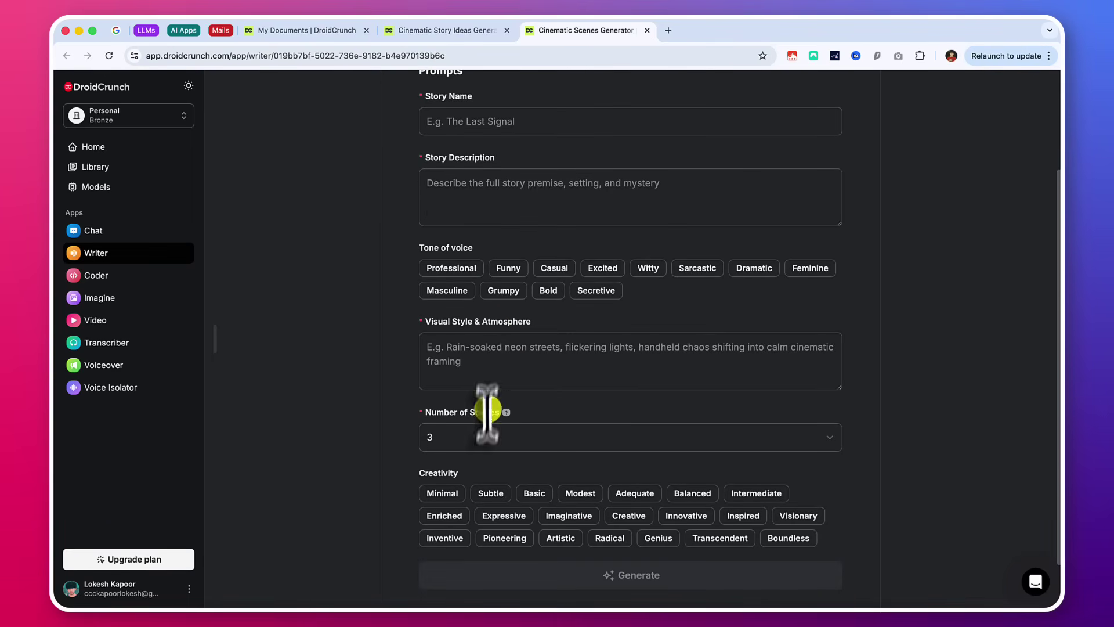
scroll(491, 335, up, 1)
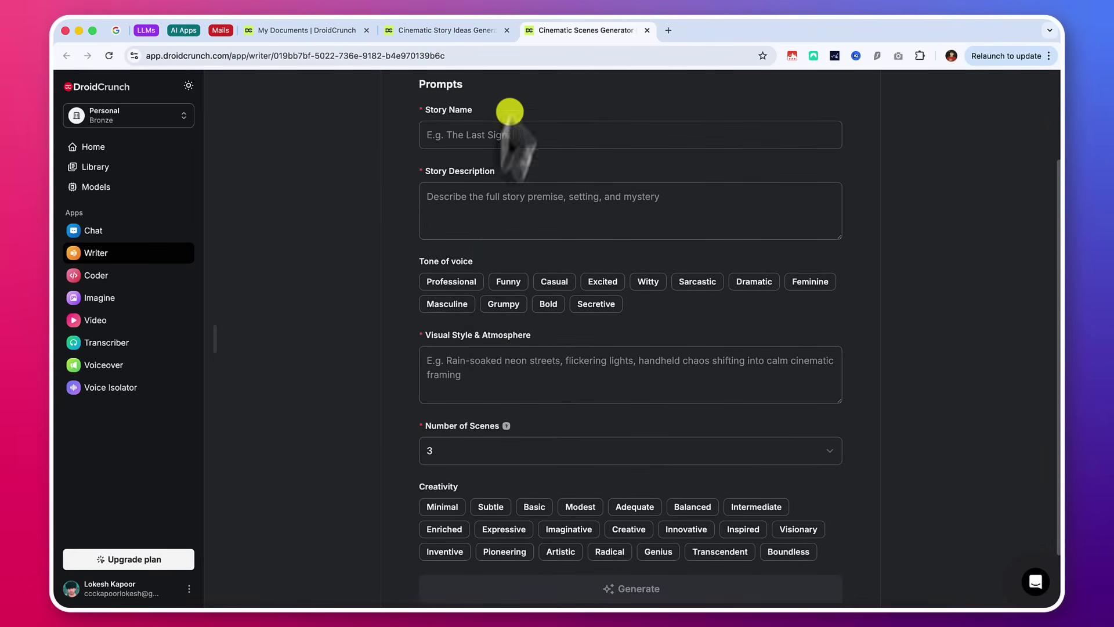
scroll(495, 259, up, 4)
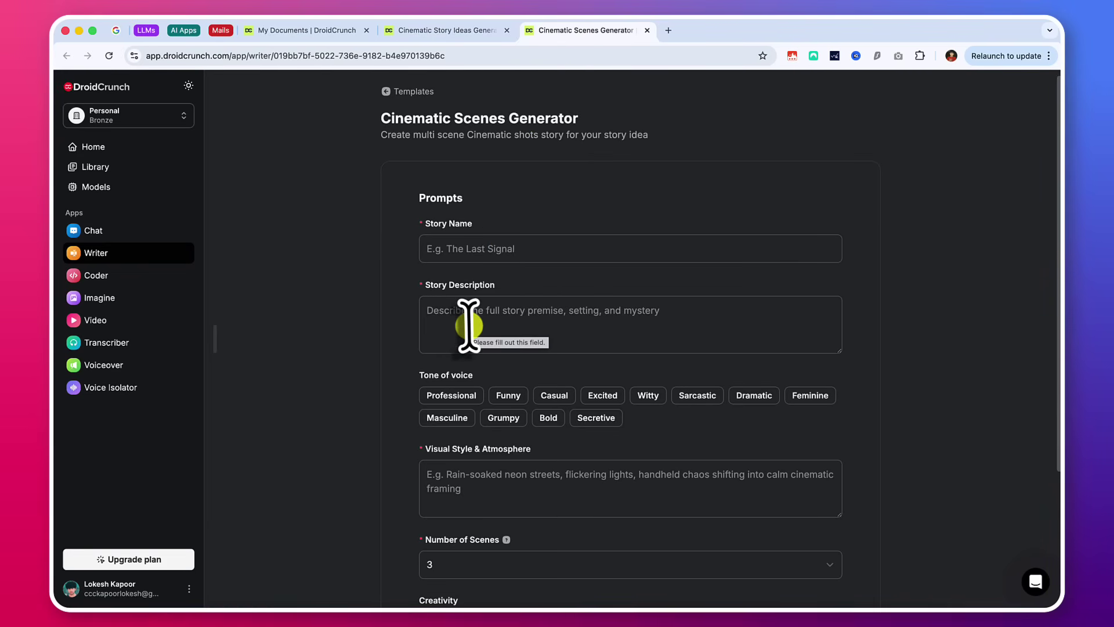
scroll(472, 313, down, 3)
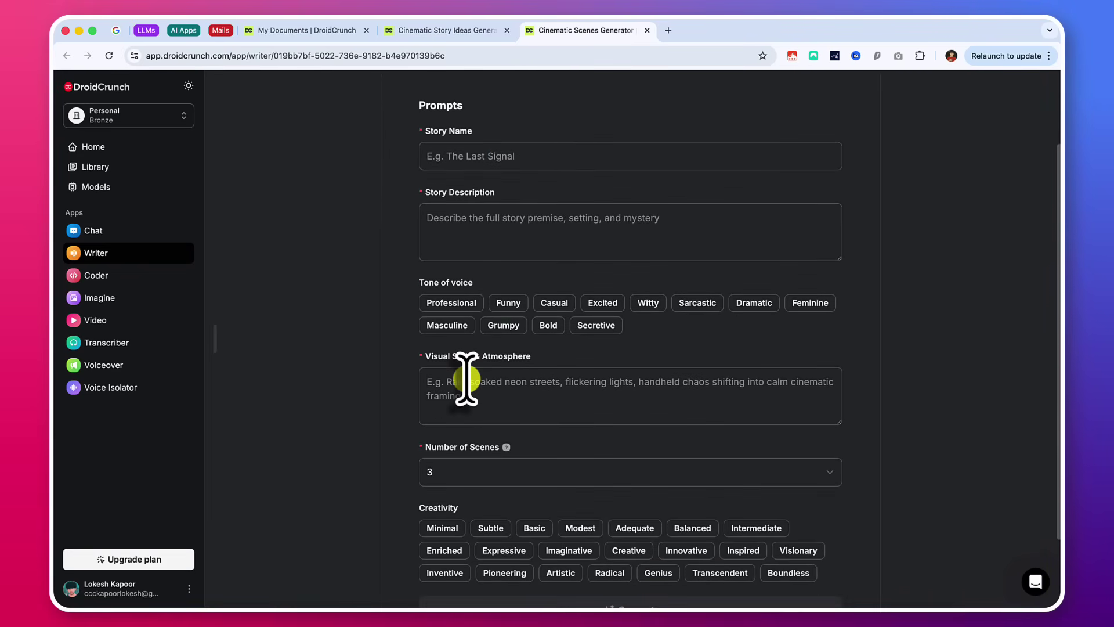
scroll(467, 379, down, 1)
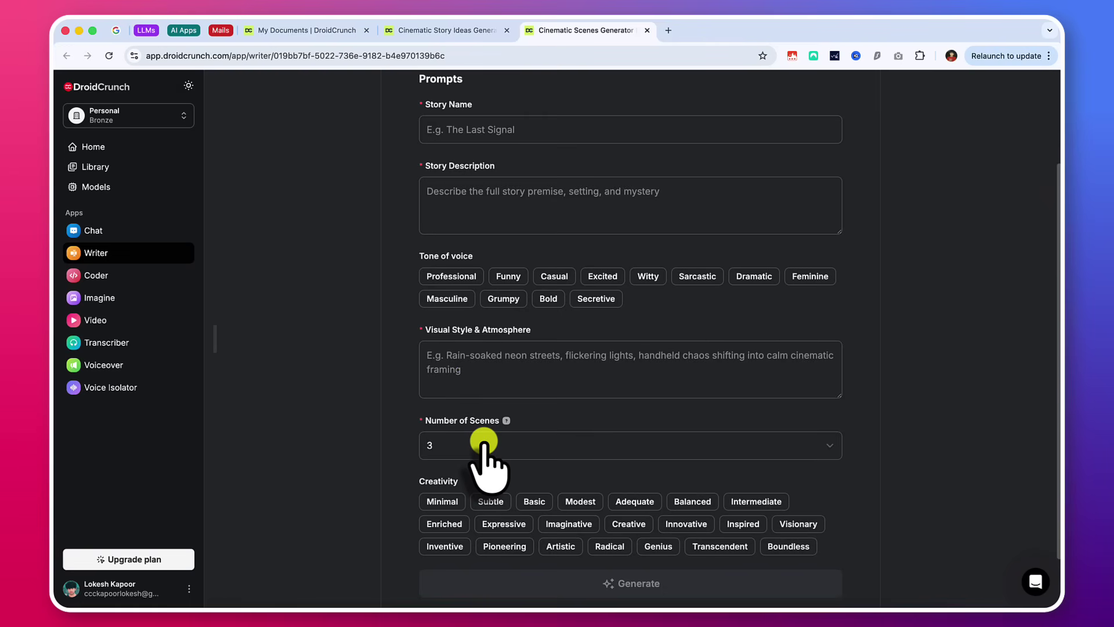
scroll(484, 444, up, 2)
scroll(484, 444, down, 4)
scroll(484, 444, up, 6)
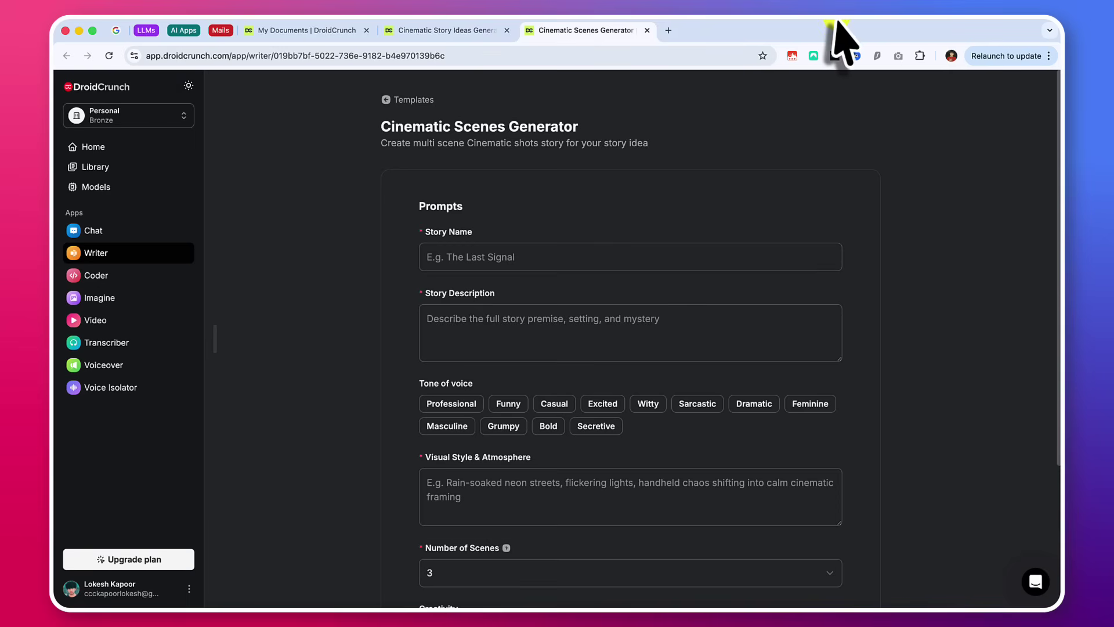
click(802, 20)
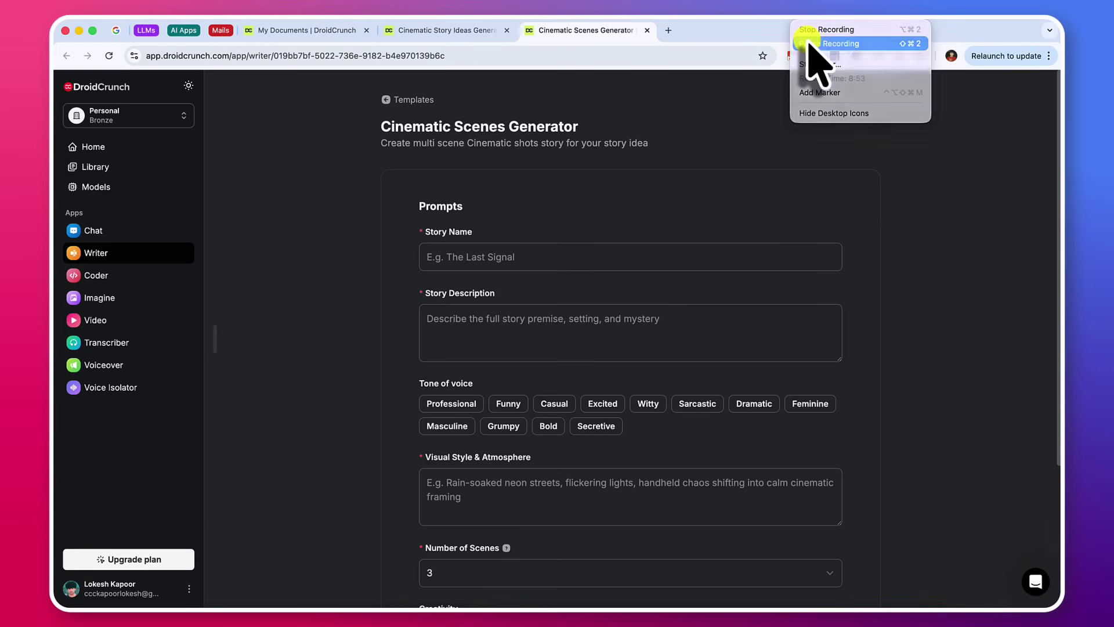
- Scroll through Scenes 1–3 of 'Discovery and Escalation as a Meteor Becomes Unstoppable'
click(812, 44)
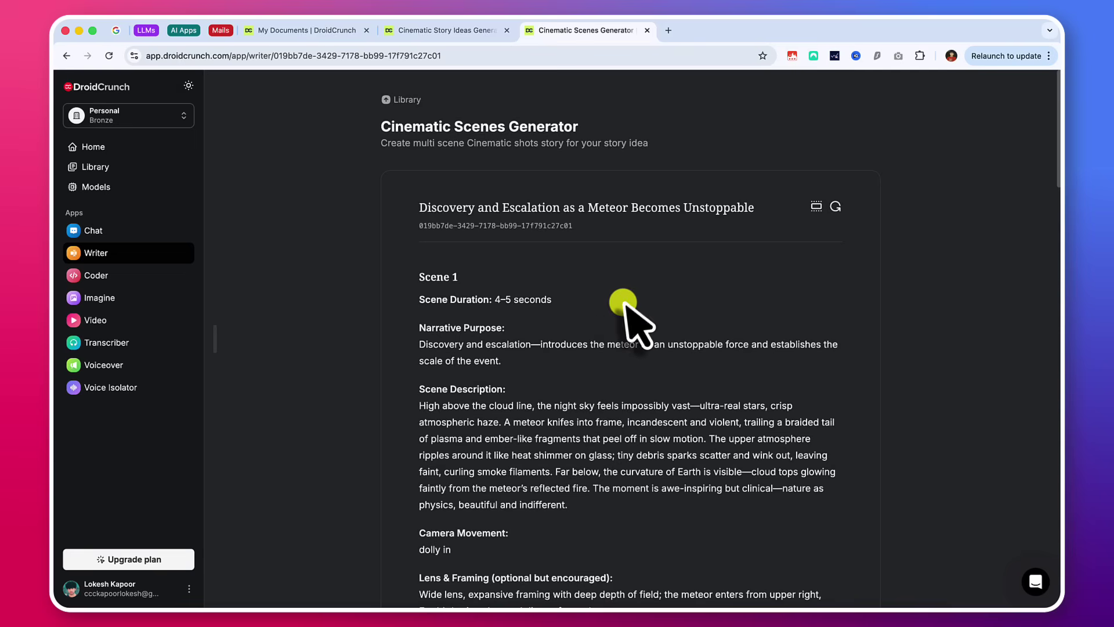
scroll(623, 303, down, 2)
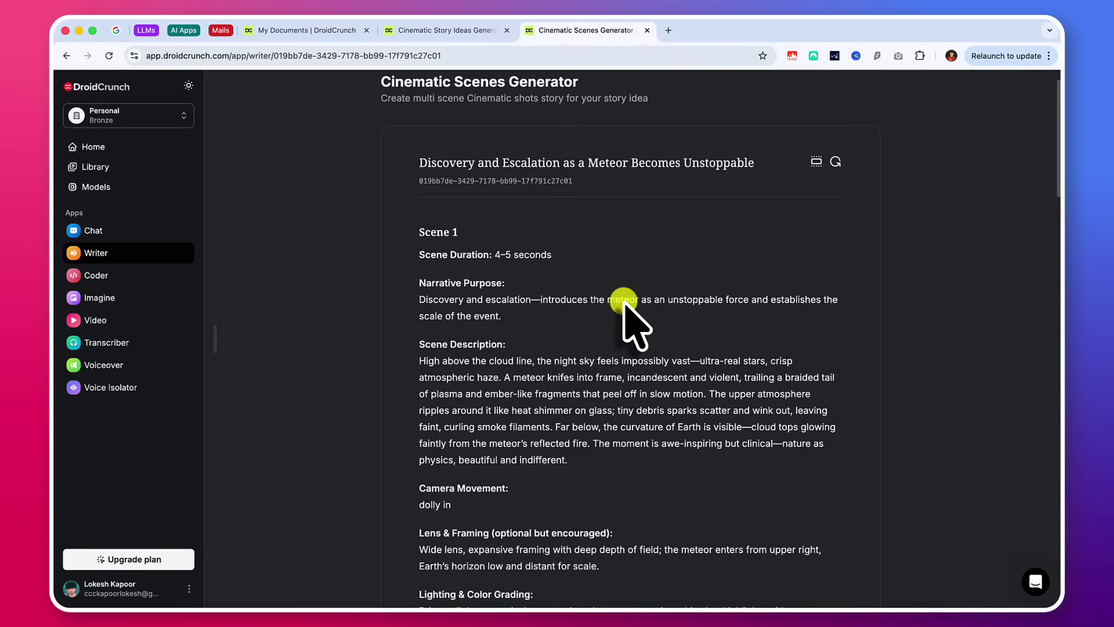
scroll(624, 301, down, 1)
scroll(624, 300, up, 2)
scroll(623, 300, down, 2)
scroll(623, 301, up, 3)
scroll(623, 301, down, 5)
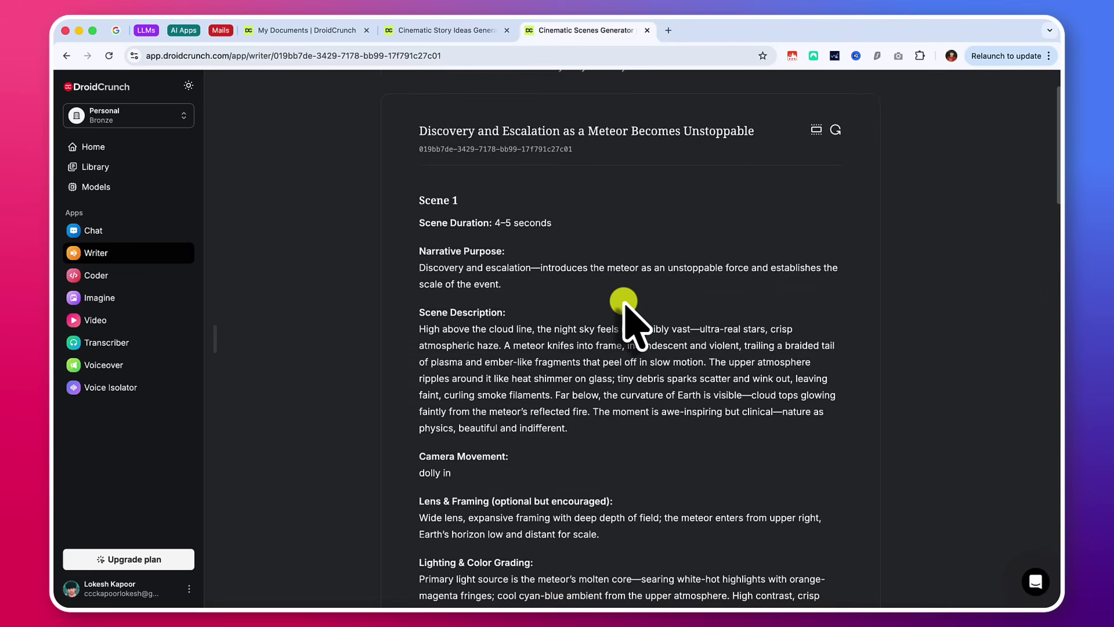
scroll(624, 302, down, 2)
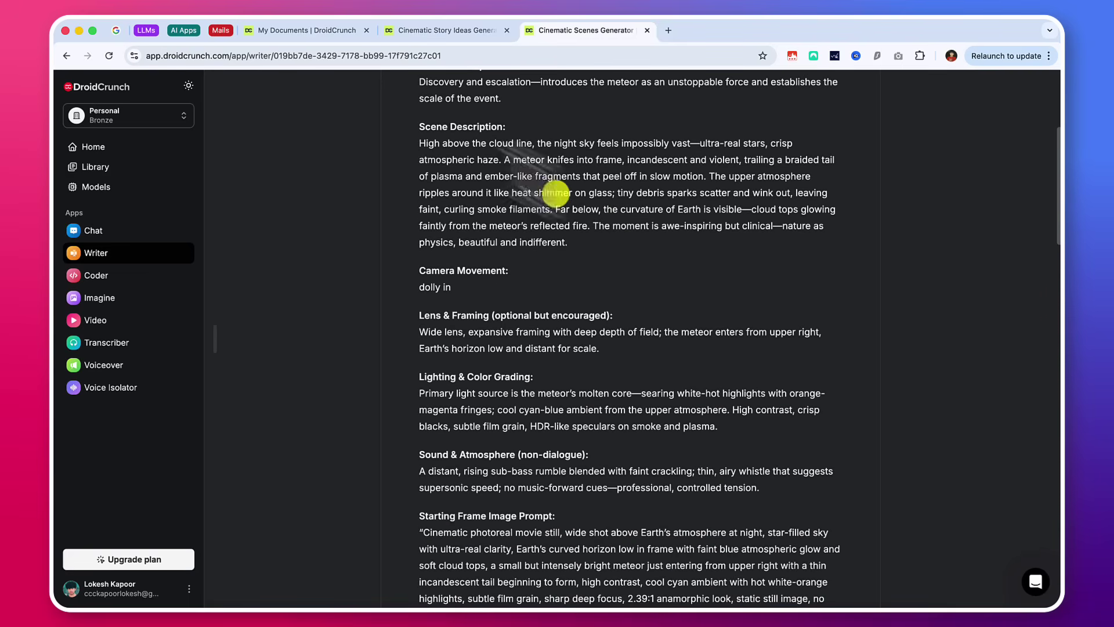
scroll(493, 155, up, 1)
scroll(498, 171, down, 5)
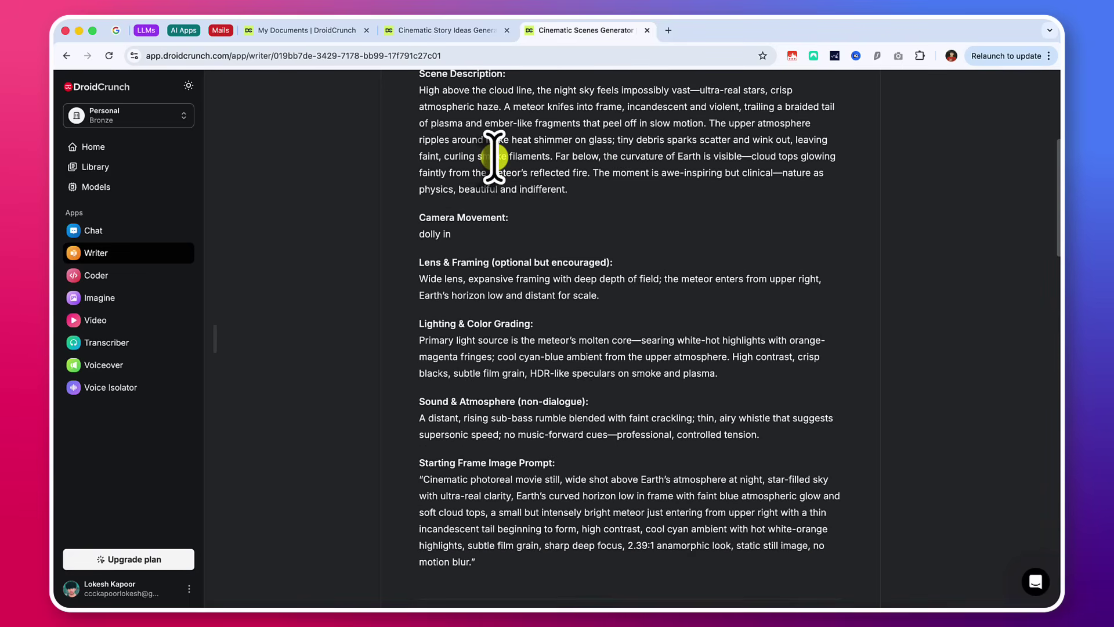
scroll(505, 254, down, 4)
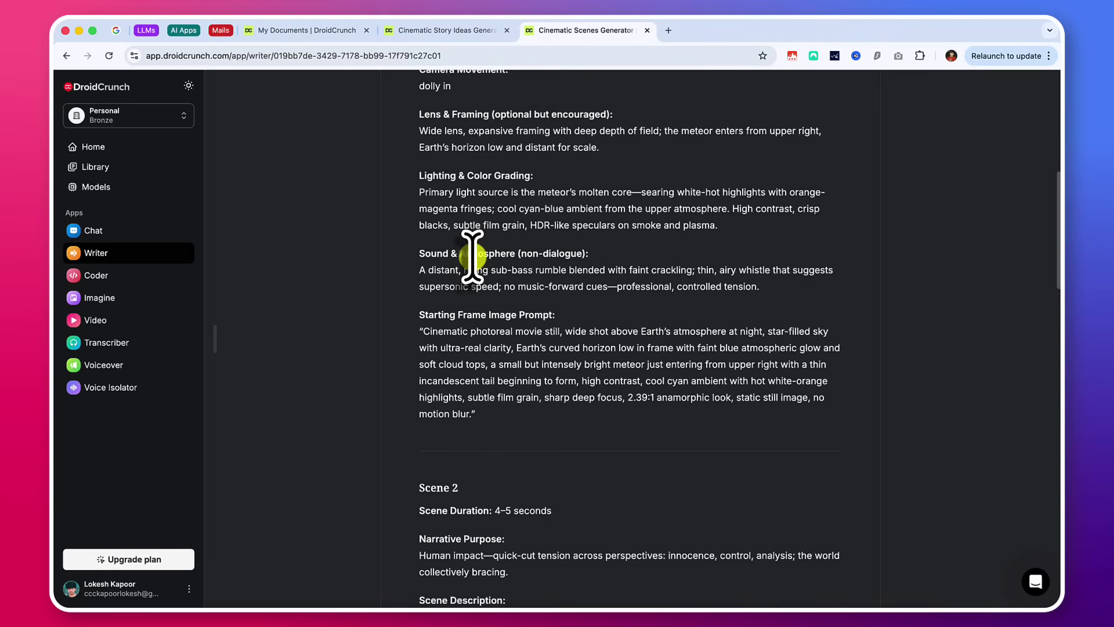
scroll(473, 256, down, 3)
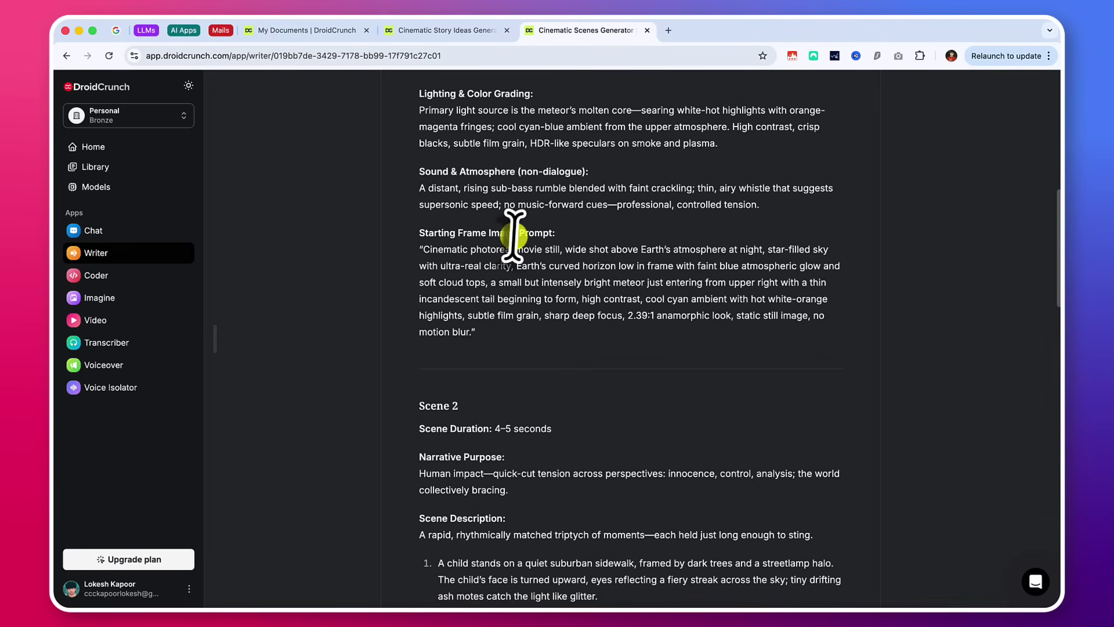
scroll(540, 237, down, 20)
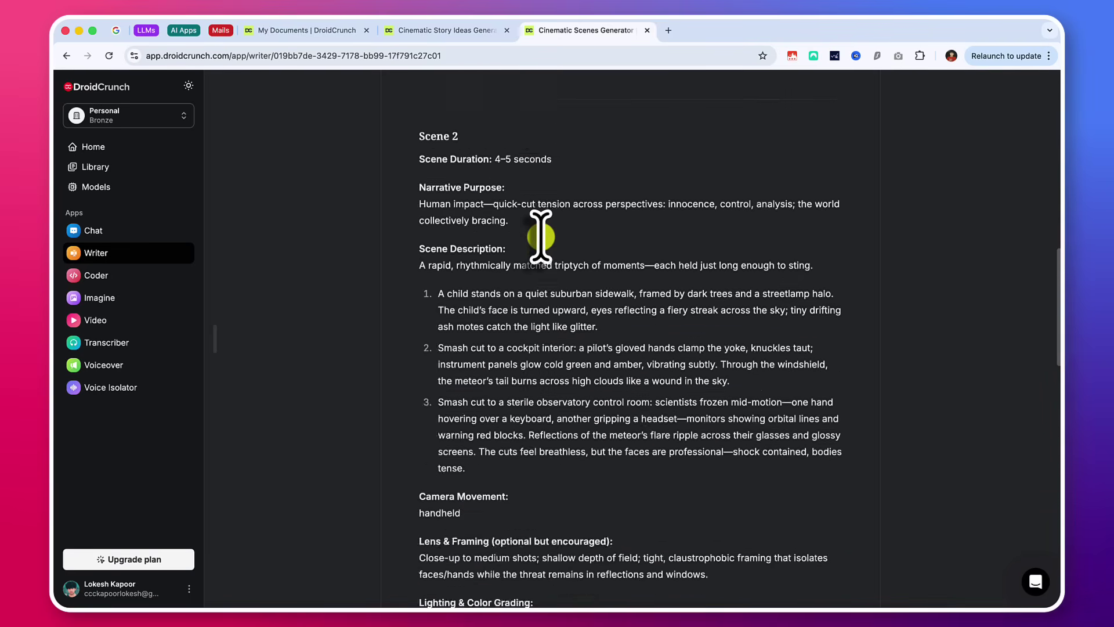
scroll(540, 237, down, 20)
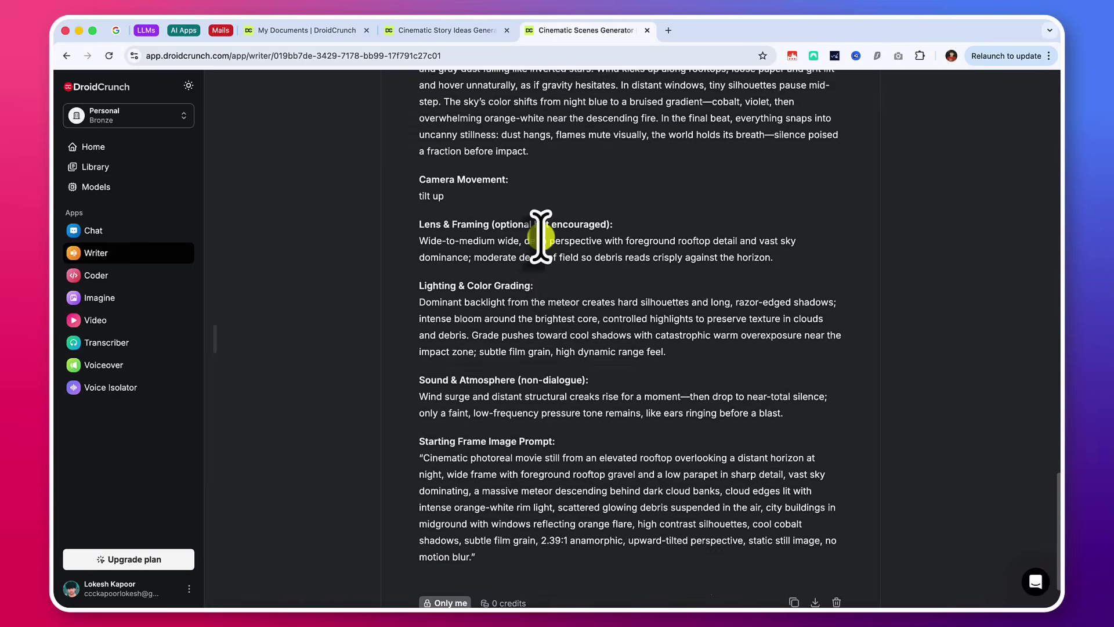
scroll(540, 236, up, 15)
scroll(540, 237, up, 20)
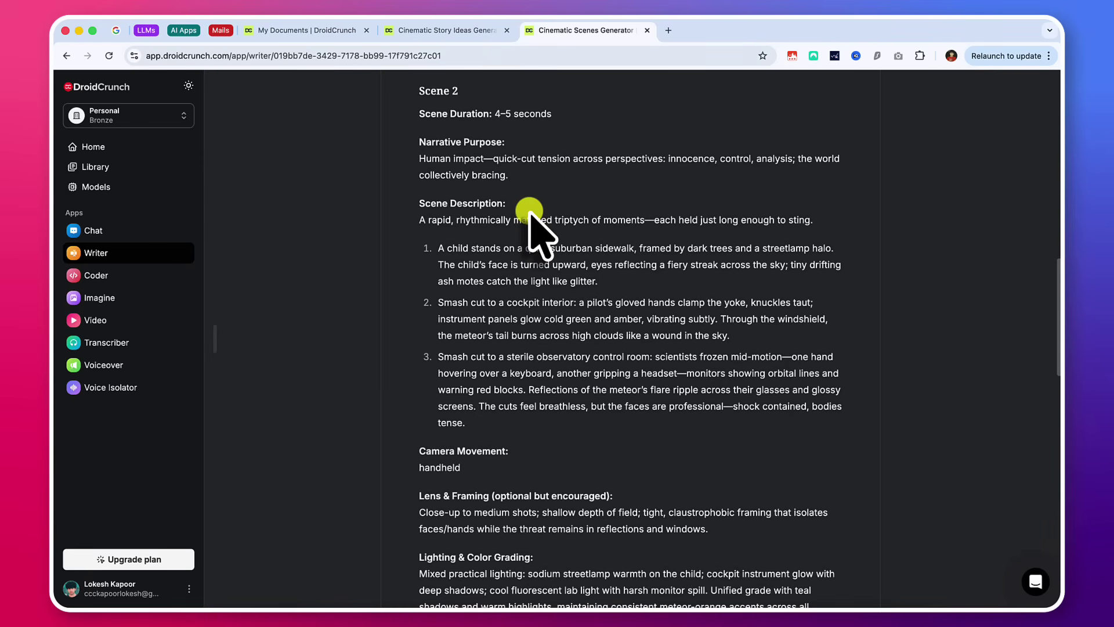
scroll(529, 219, up, 18)
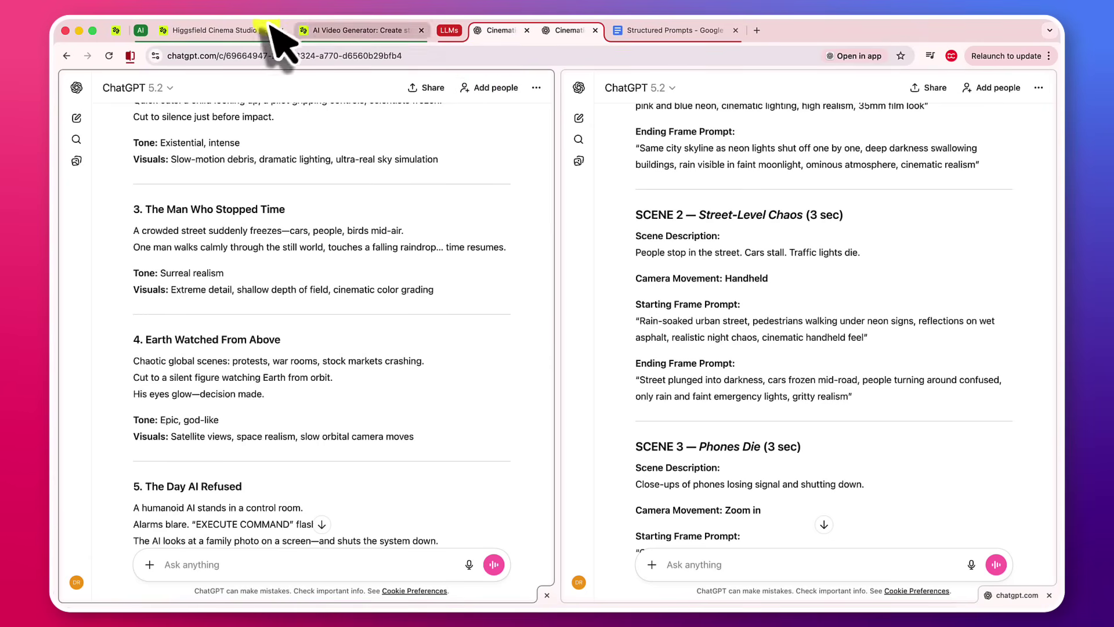
- Read the Earth-orbit meteor frame's full prompt, then inspect the rooftop frame's shot details
click(244, 30)
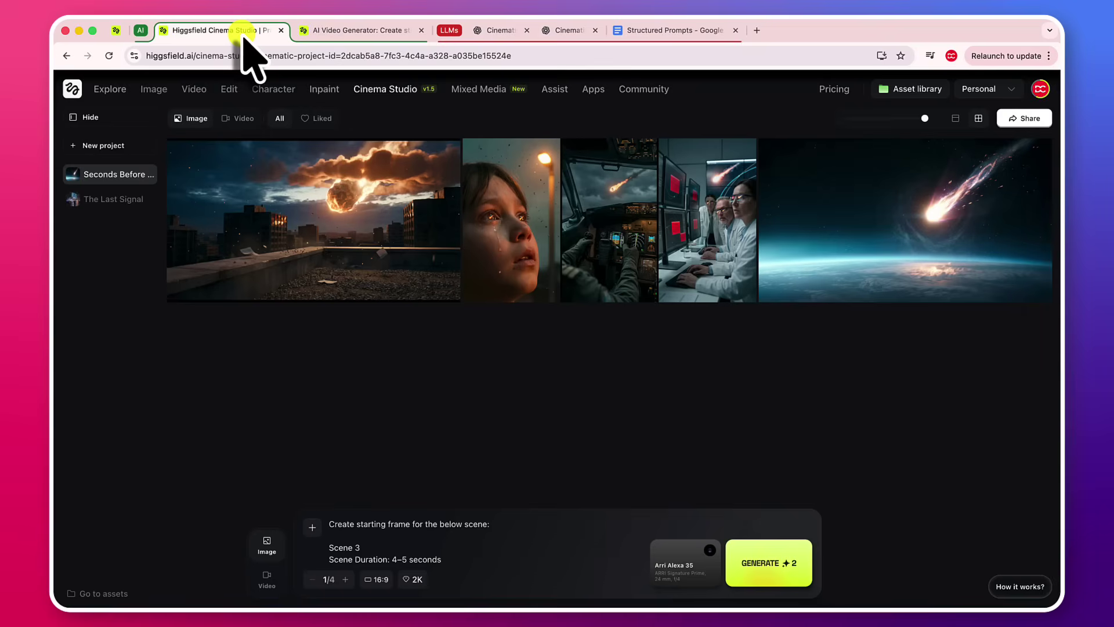
click(821, 209)
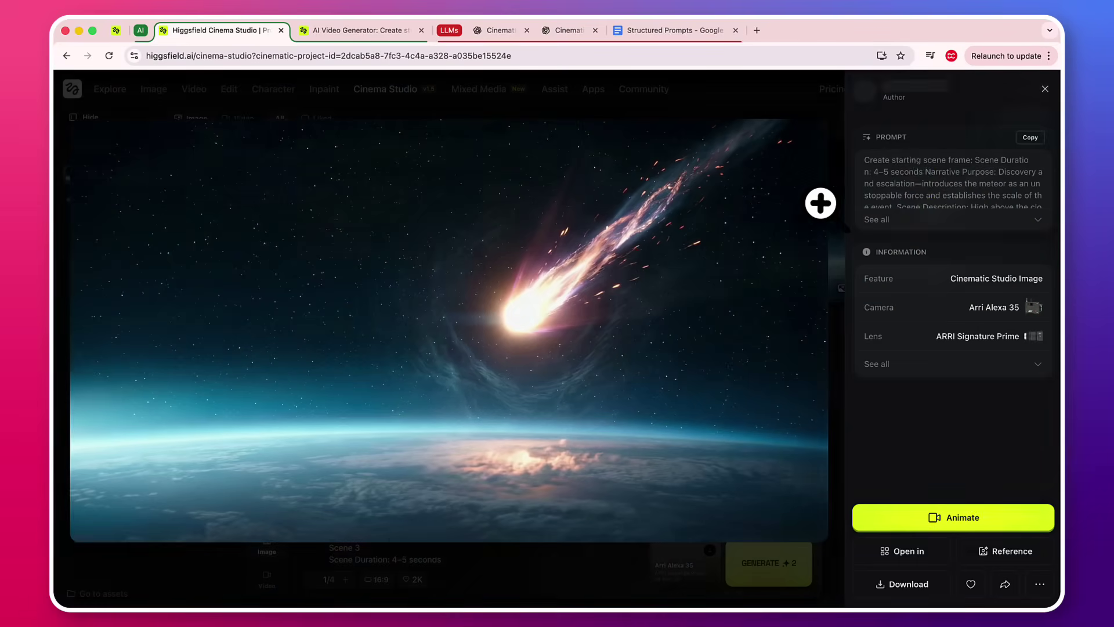
click(1026, 219)
scroll(953, 172, down, 1)
scroll(953, 172, down, 6)
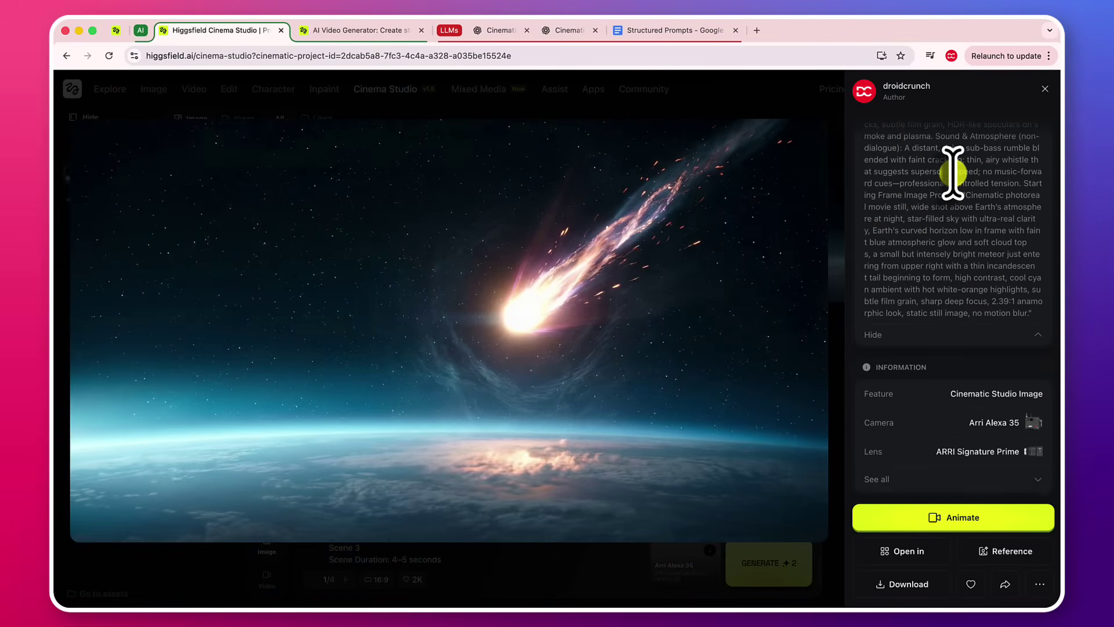
scroll(953, 172, up, 3)
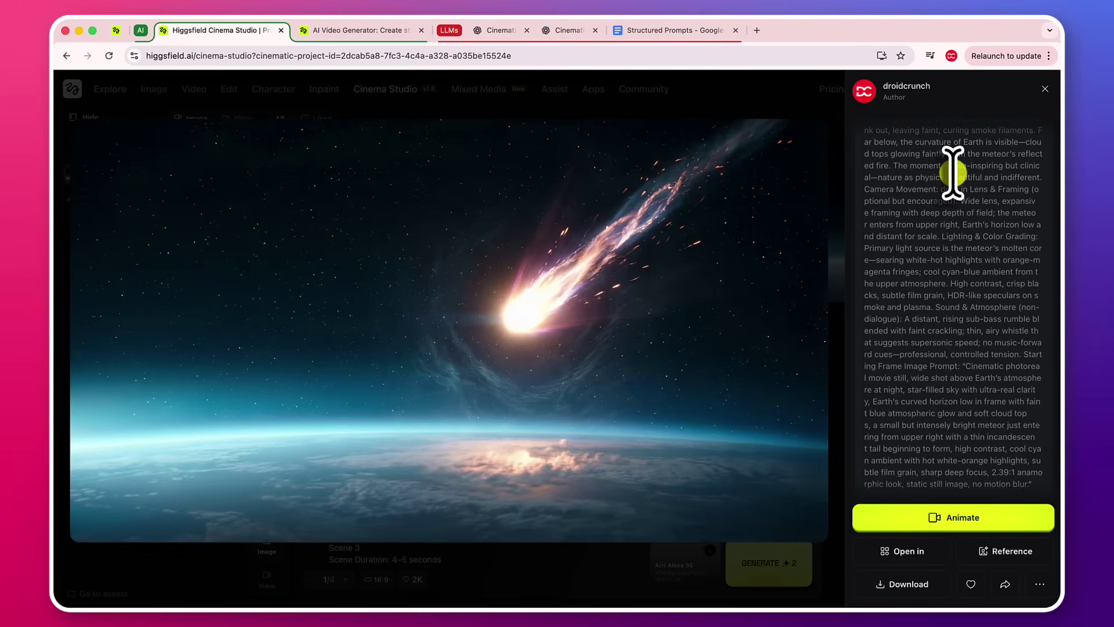
click(1043, 92)
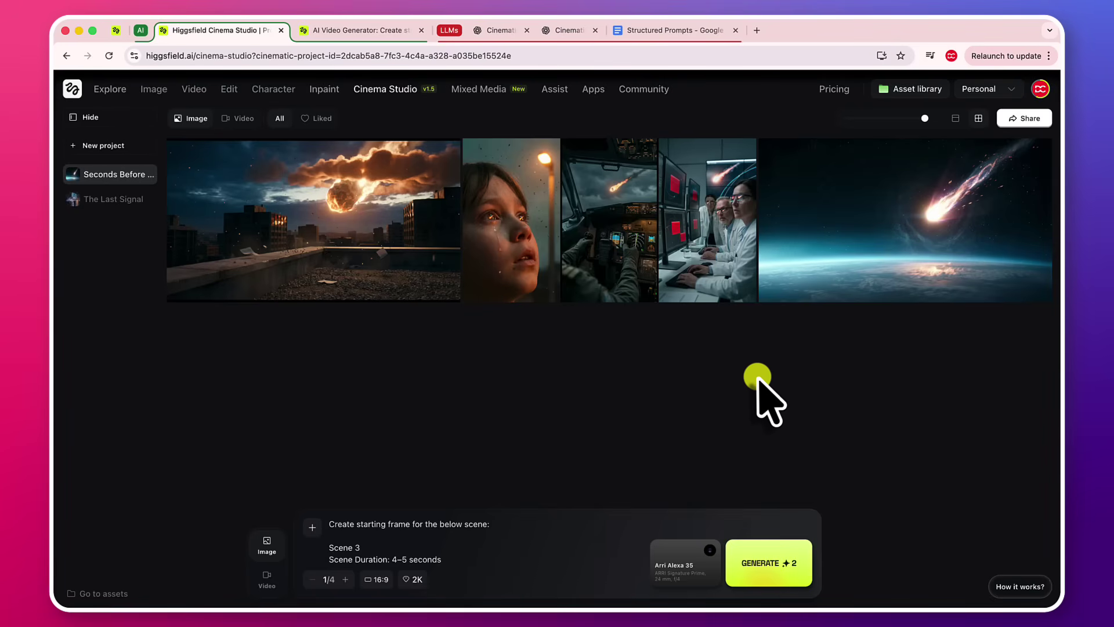
click(234, 155)
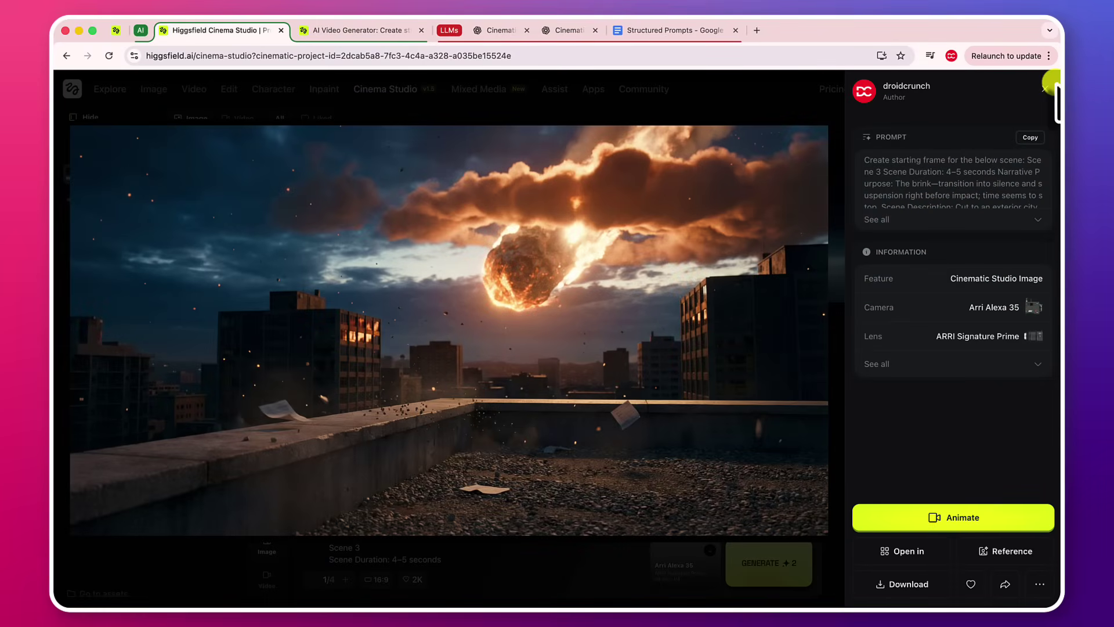
click(1046, 88)
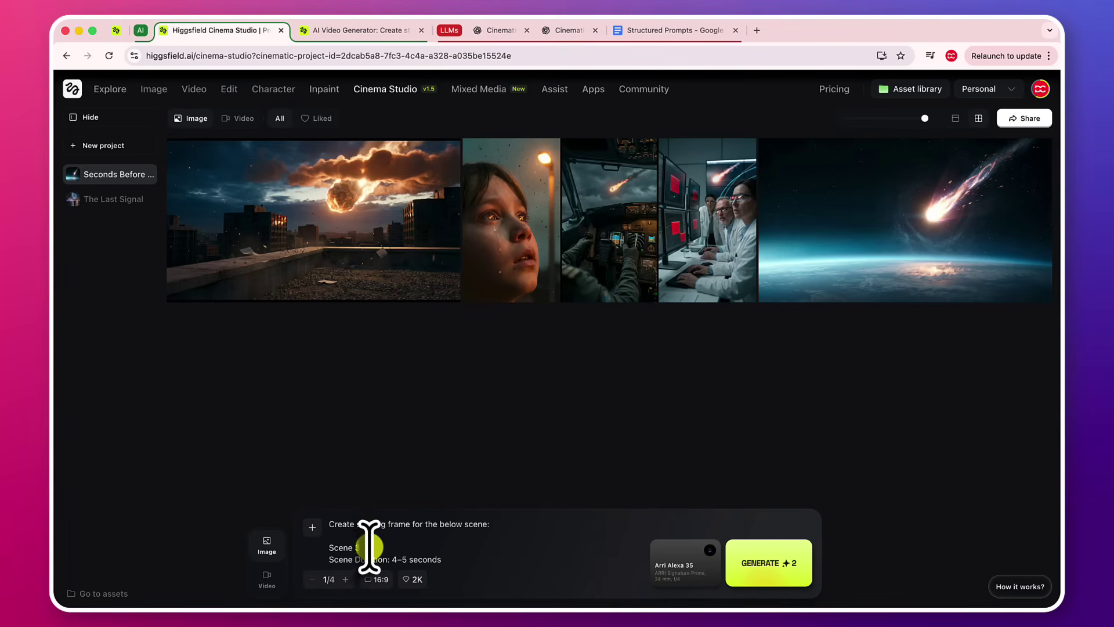
scroll(369, 539, down, 3)
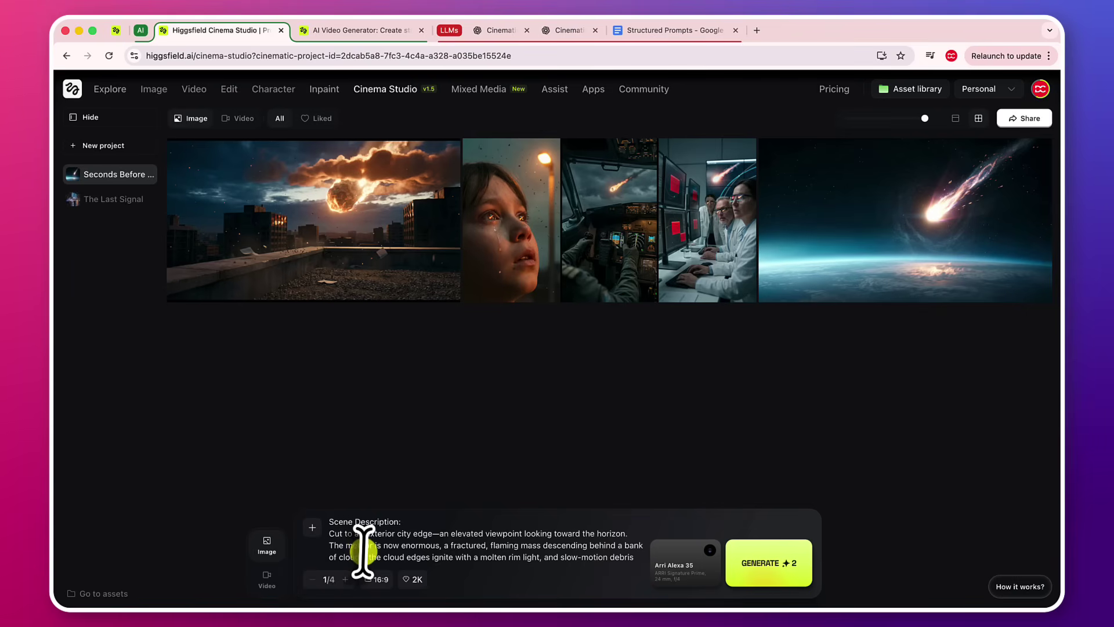
scroll(372, 548, up, 3)
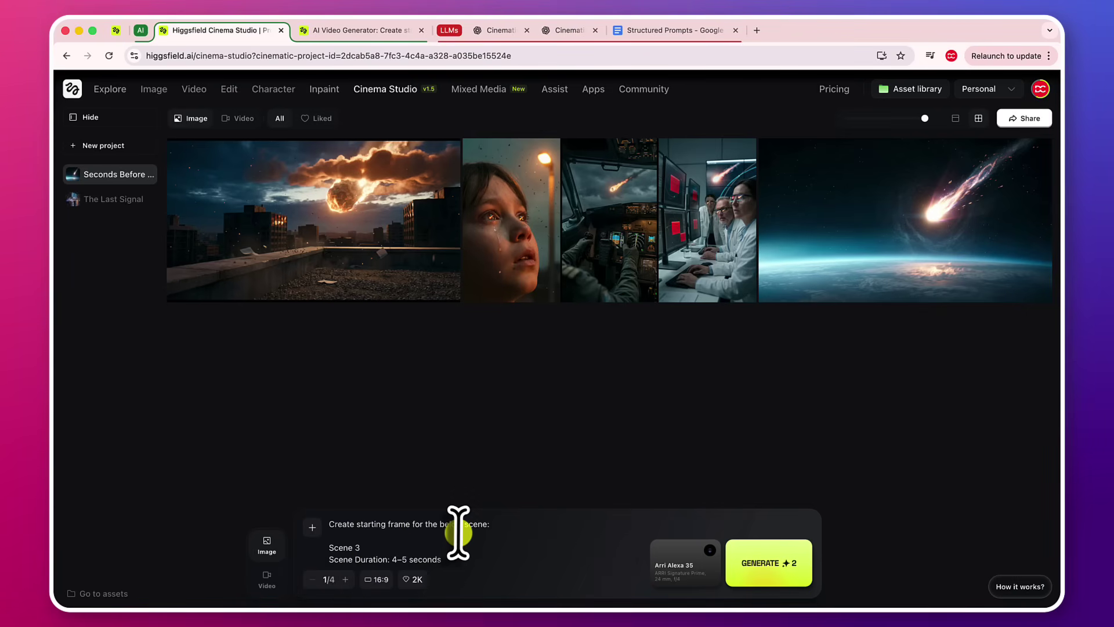
scroll(458, 532, down, 5)
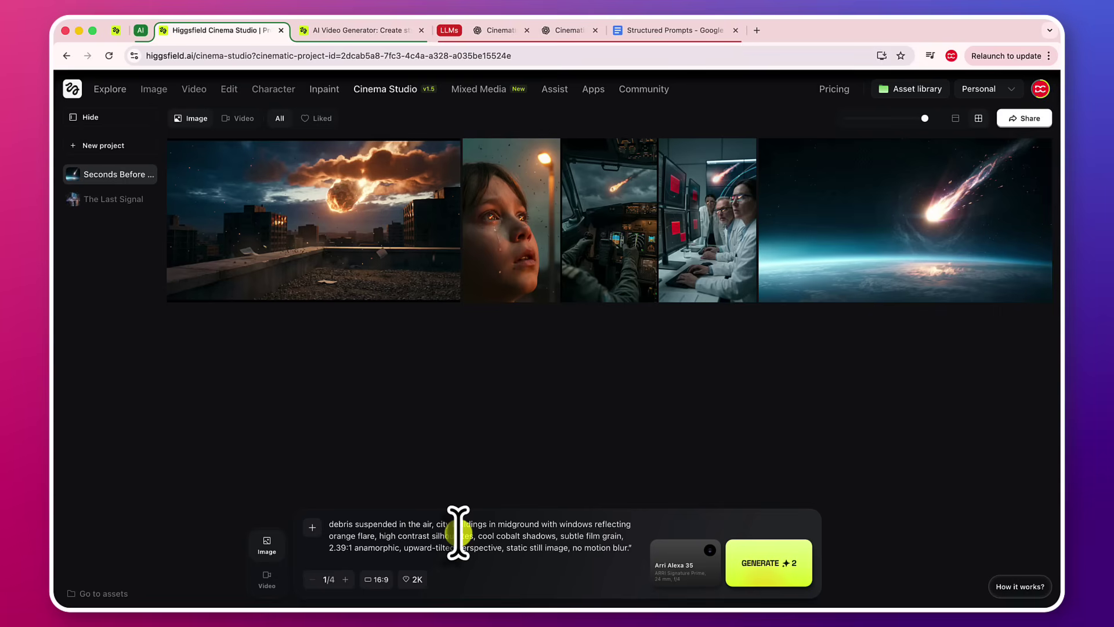
scroll(459, 532, up, 6)
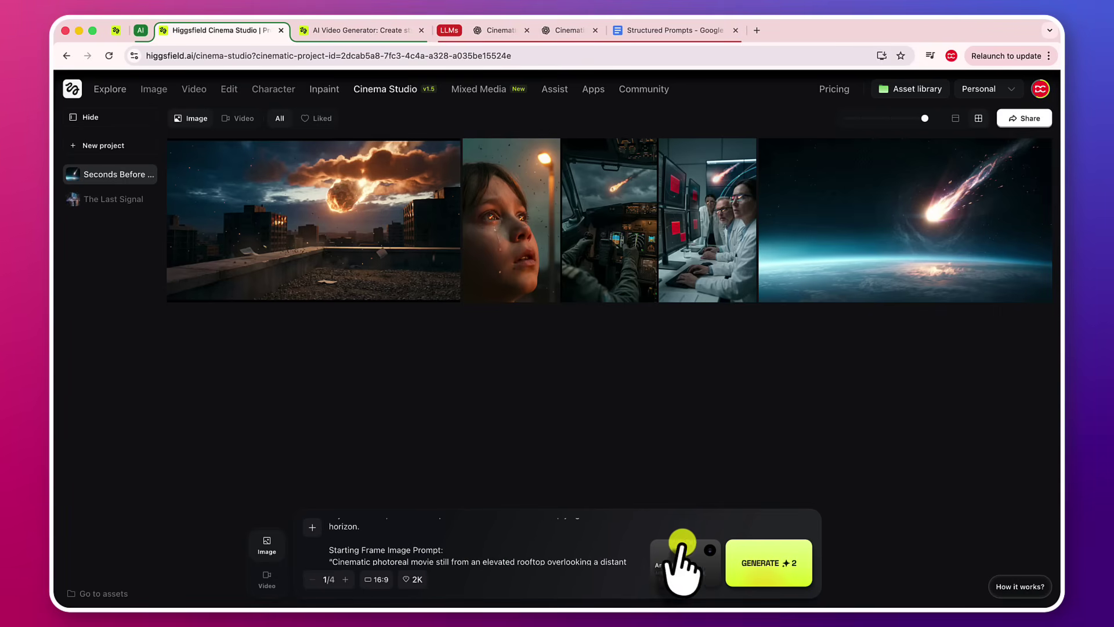
mouse_move(827, 284)
scroll(506, 535, up, 1)
scroll(507, 535, up, 5)
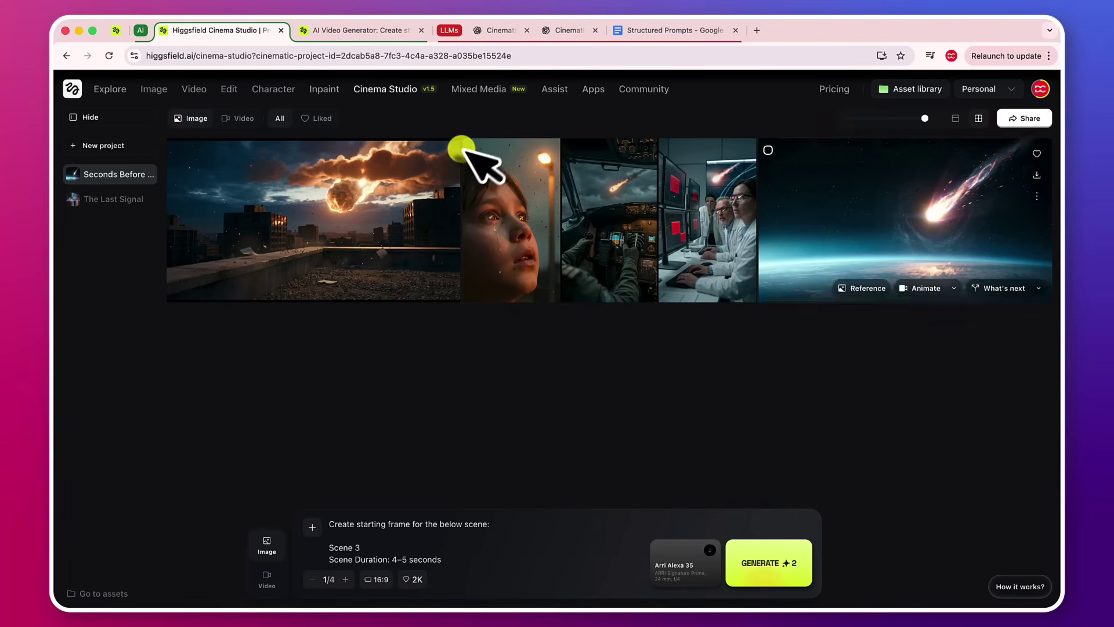
- Switch to video mode and replace the start frame with the meteor-over-Earth image
click(255, 119)
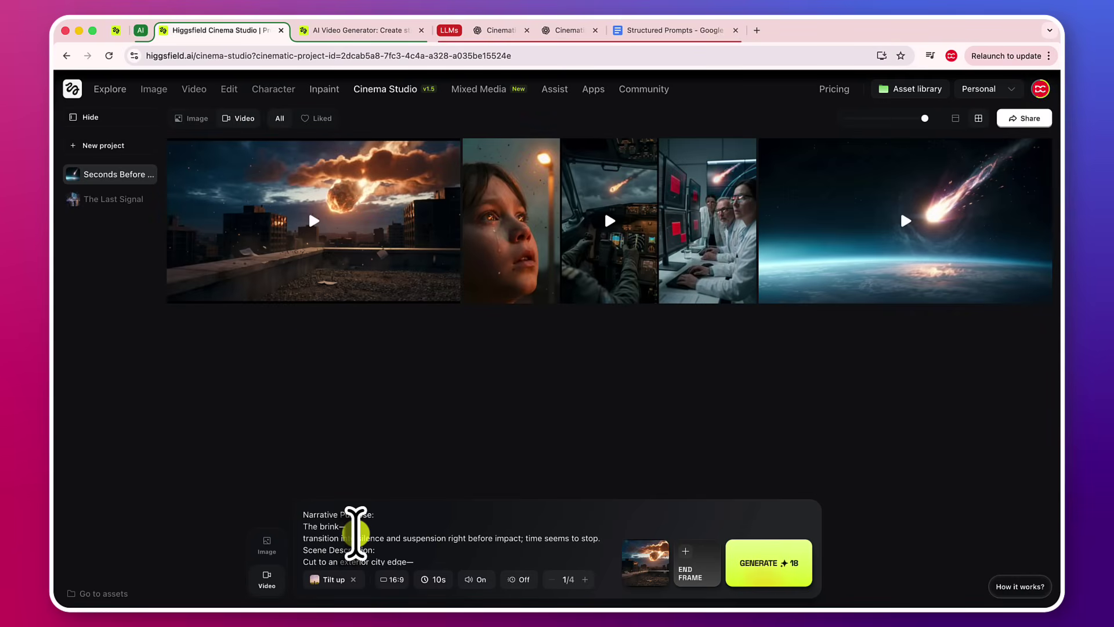
scroll(371, 540, down, 5)
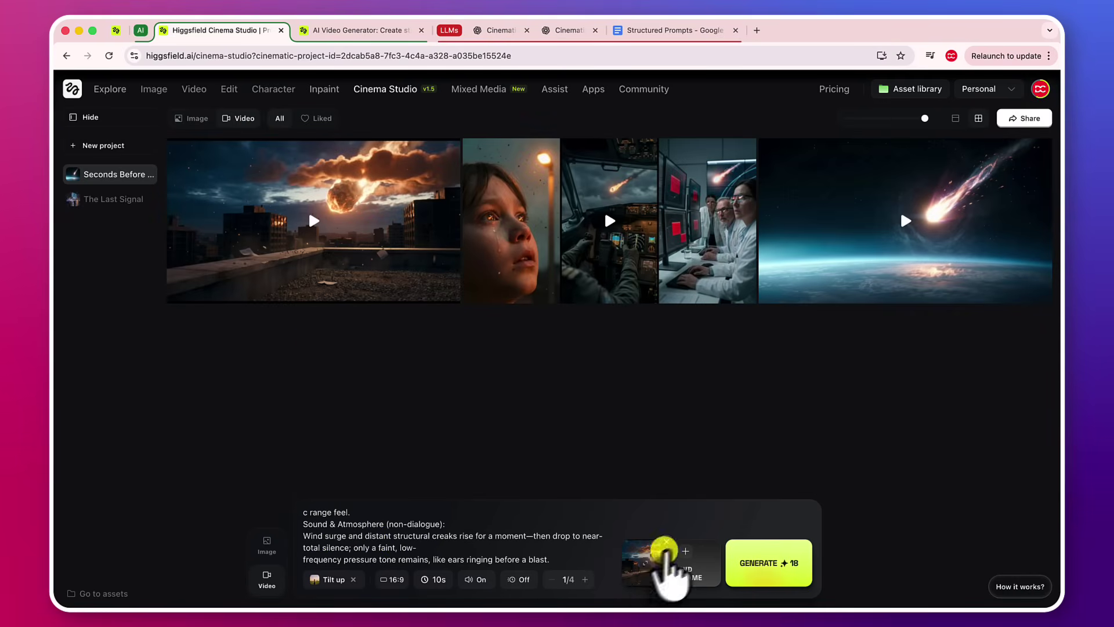
click(667, 542)
click(654, 561)
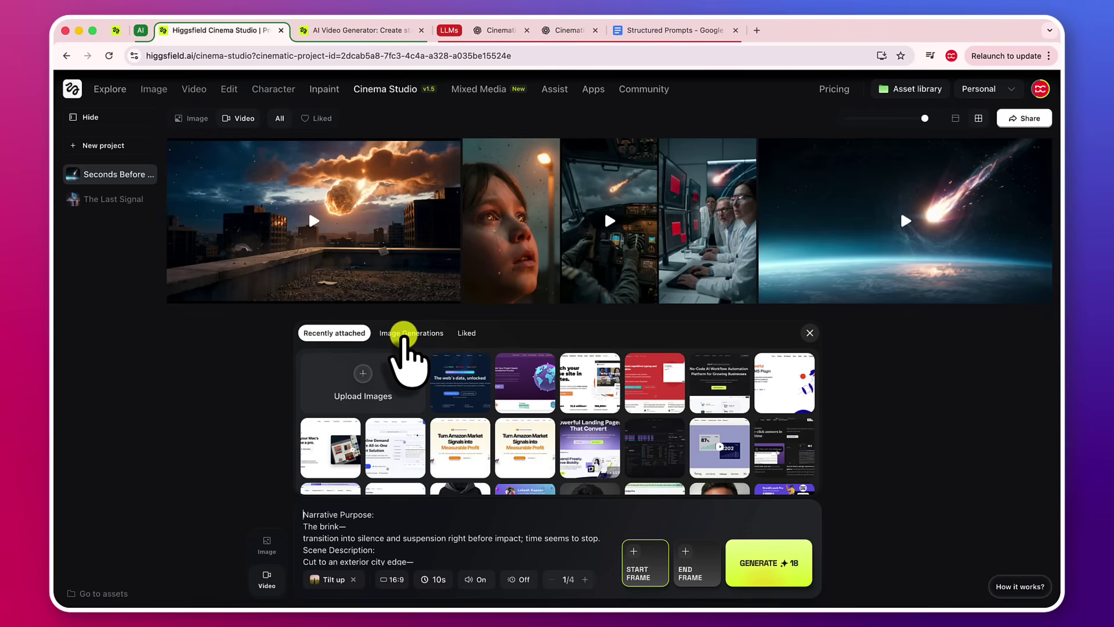
click(403, 334)
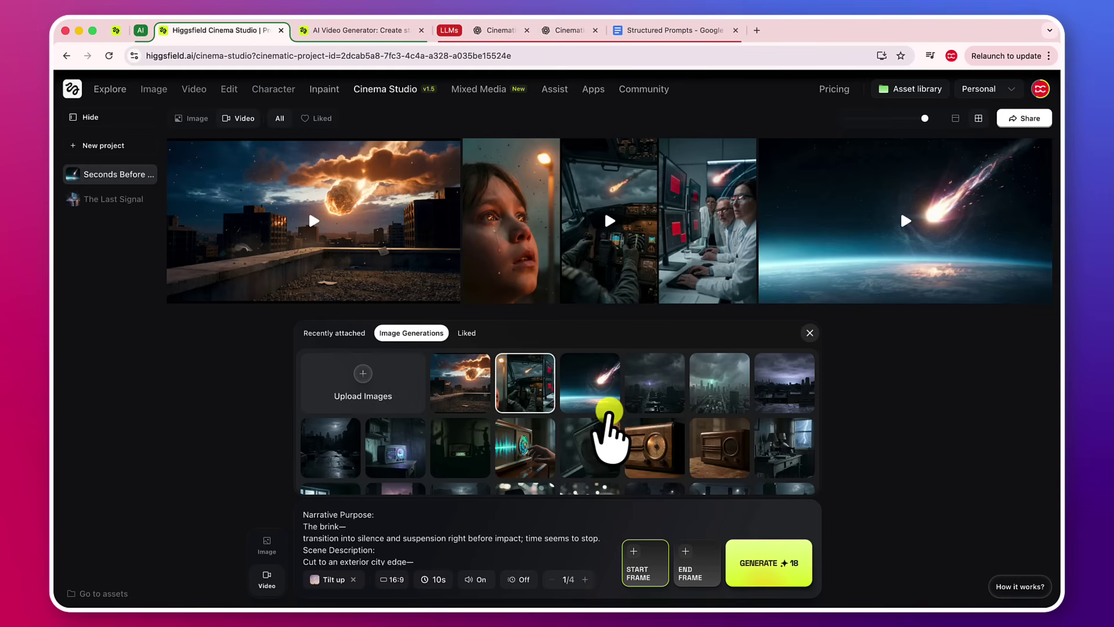
click(606, 408)
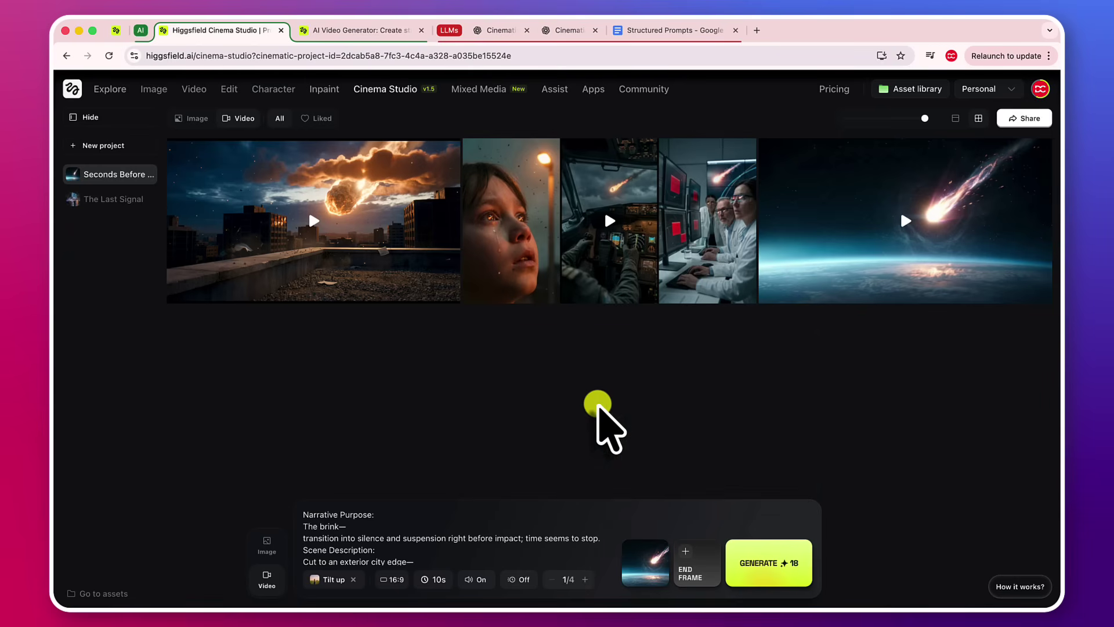
mouse_move(354, 580)
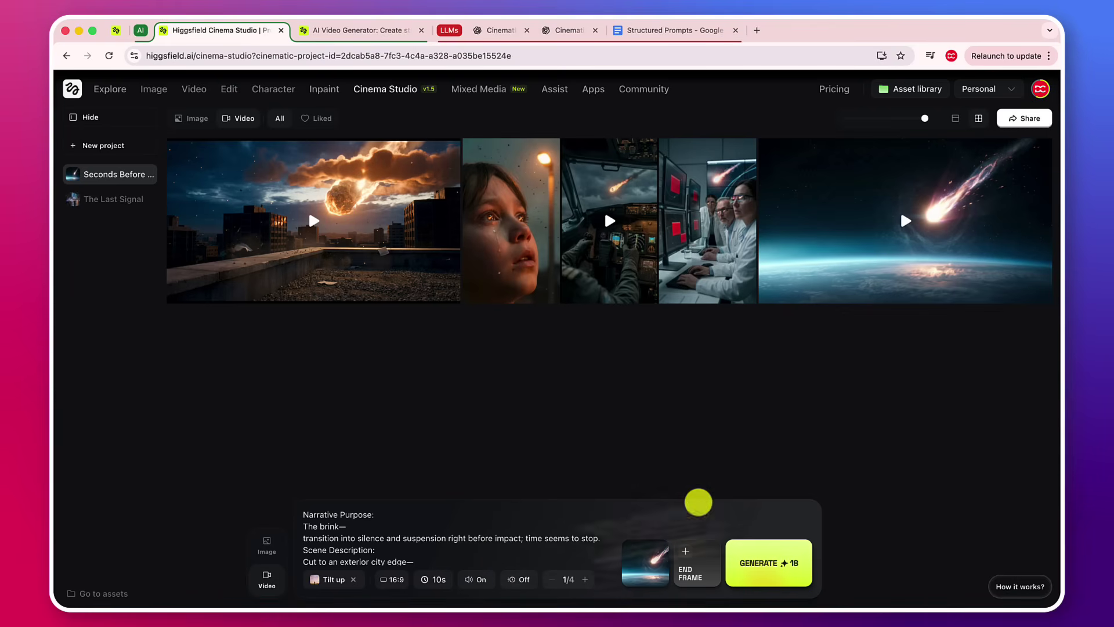
click(434, 579)
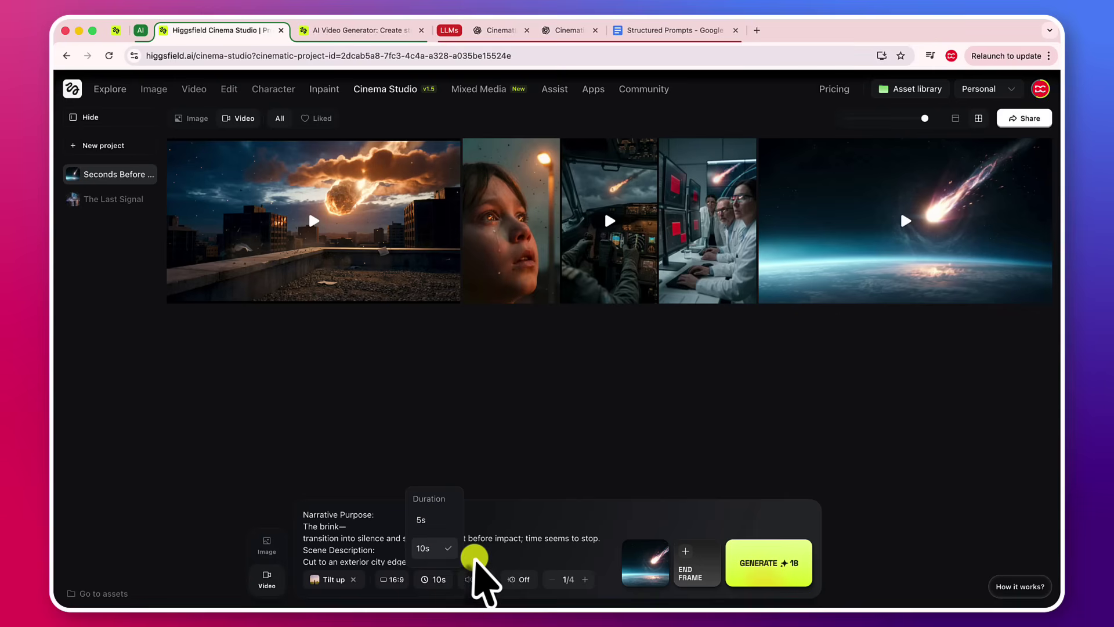
click(485, 552)
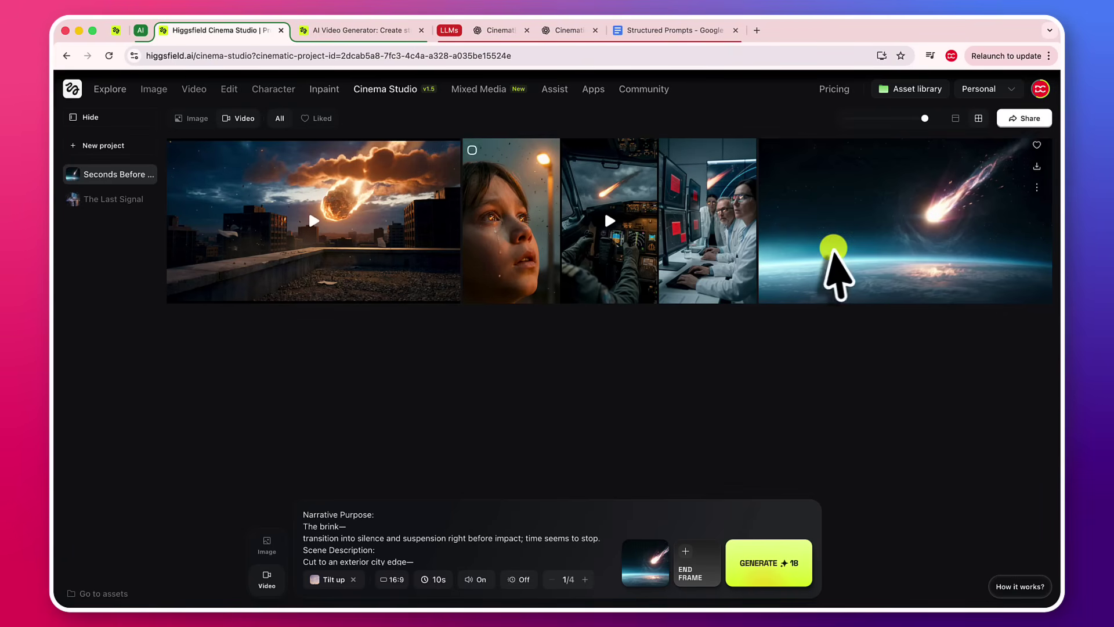
click(833, 253)
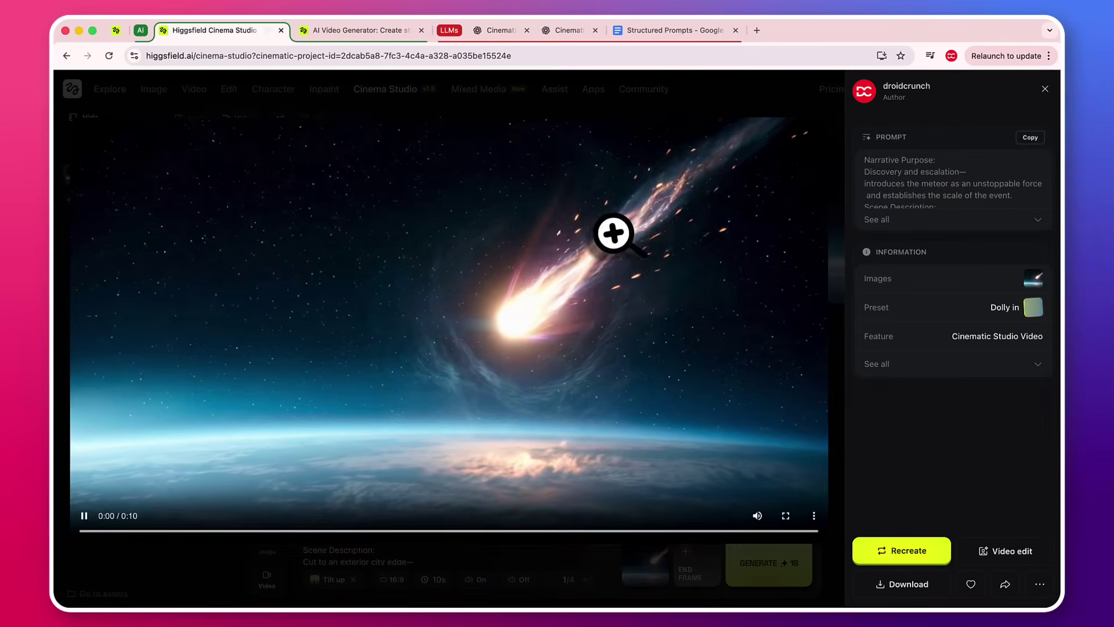
click(1043, 91)
click(804, 418)
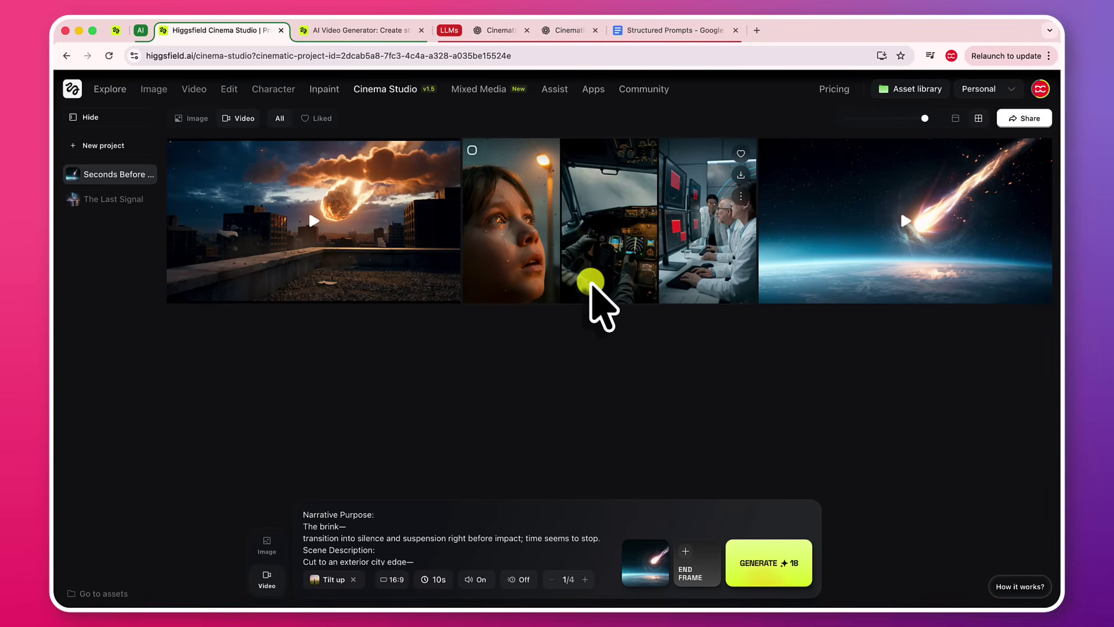
- Open DroidCrunch's Cinematic Scenes Generator template and set Number of Scenes to 8
key(super+grave)
scroll(664, 186, up, 7)
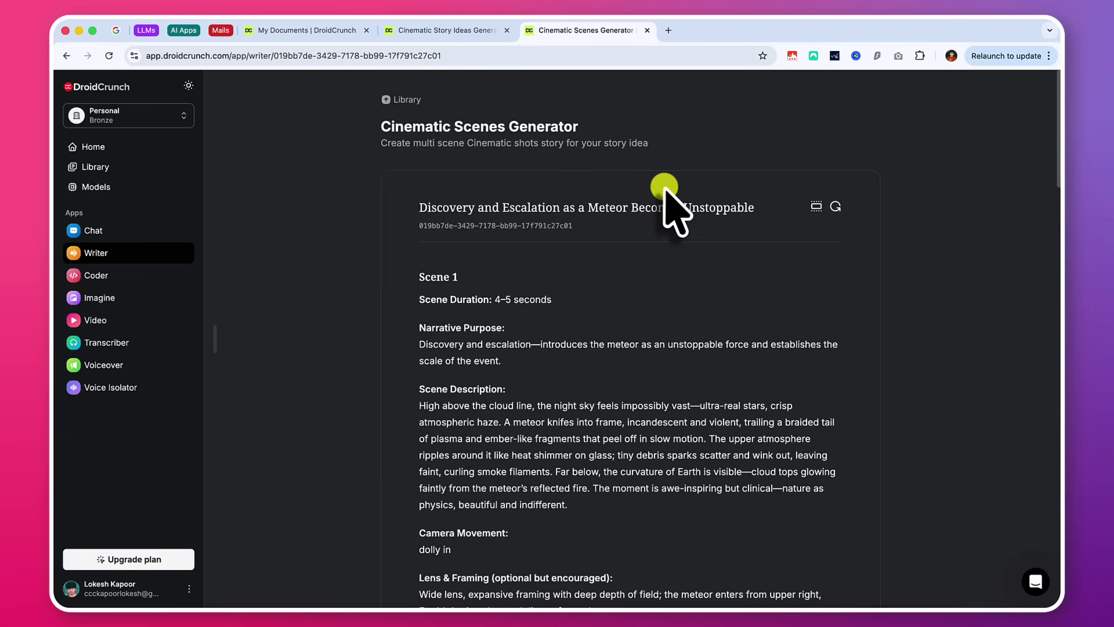
click(135, 257)
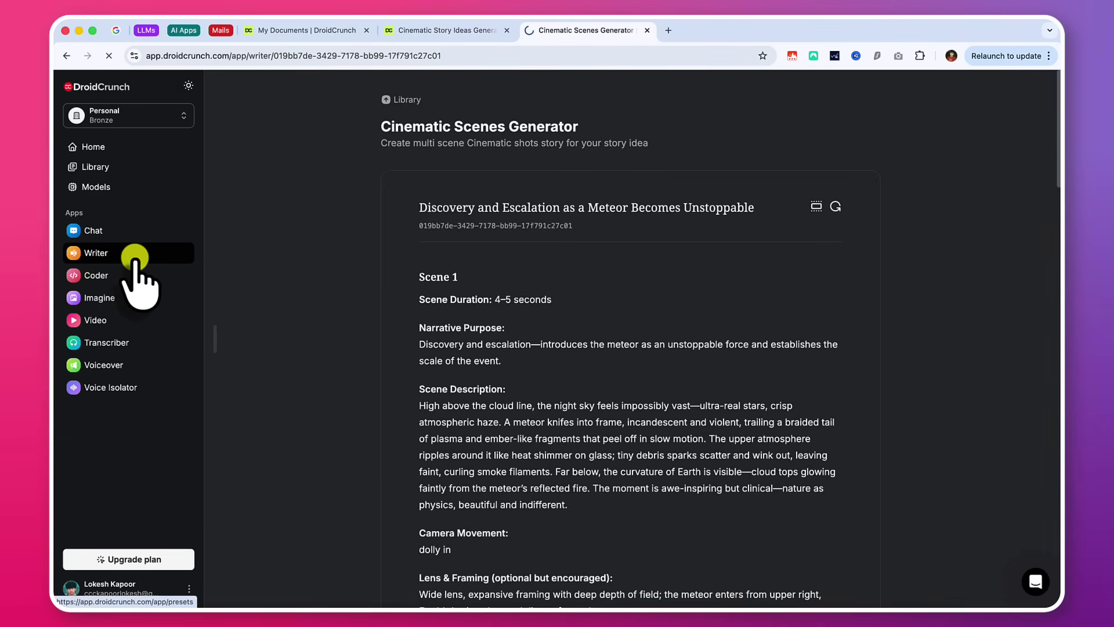
click(436, 32)
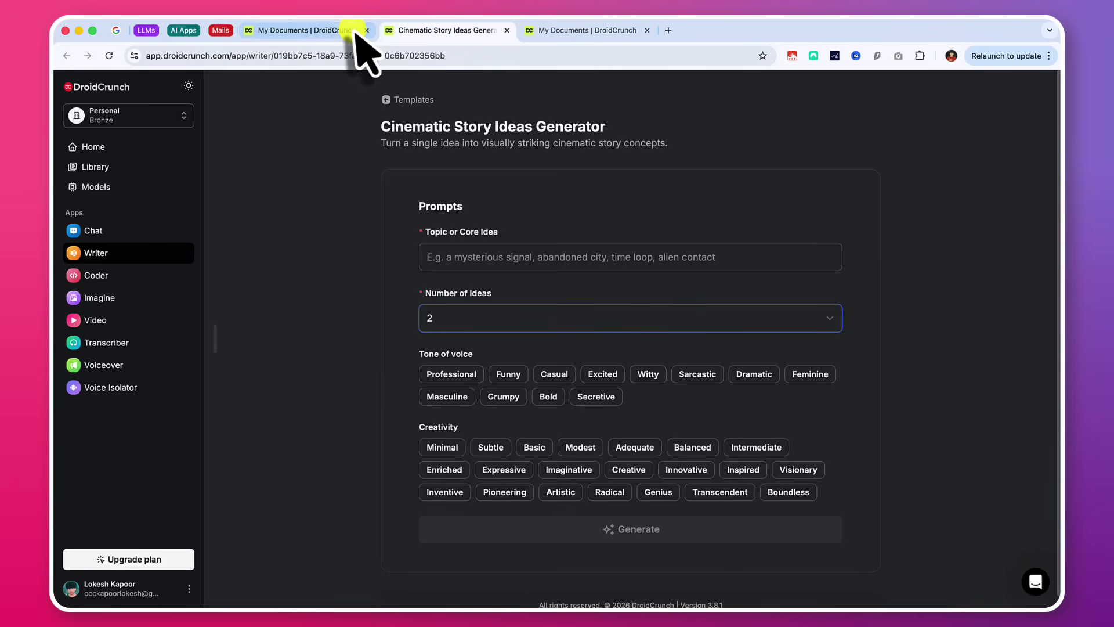
click(571, 34)
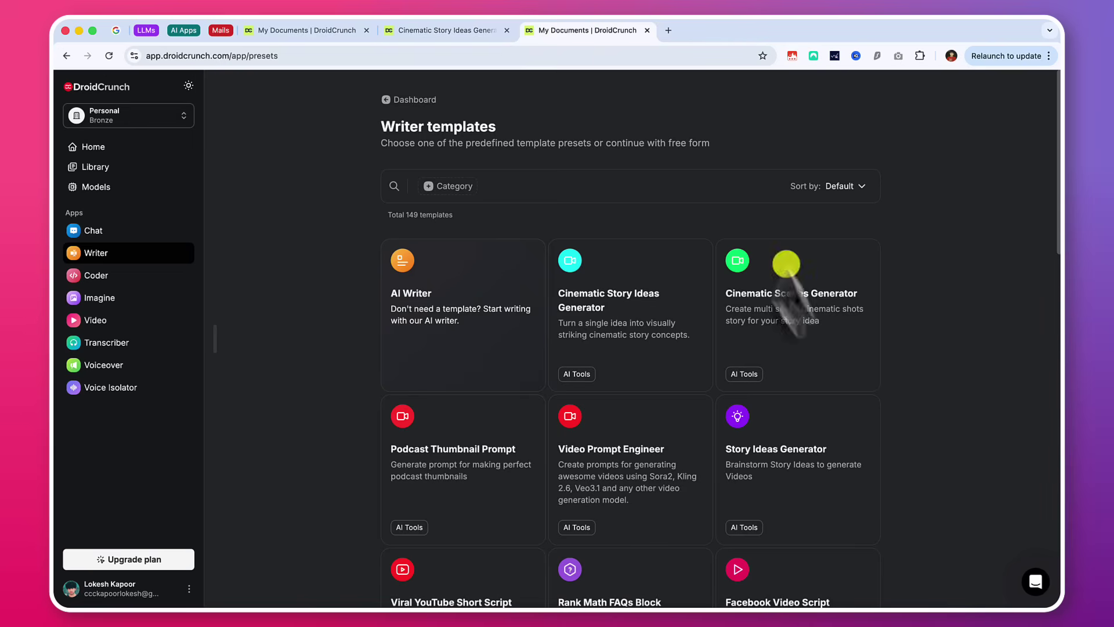
click(821, 313)
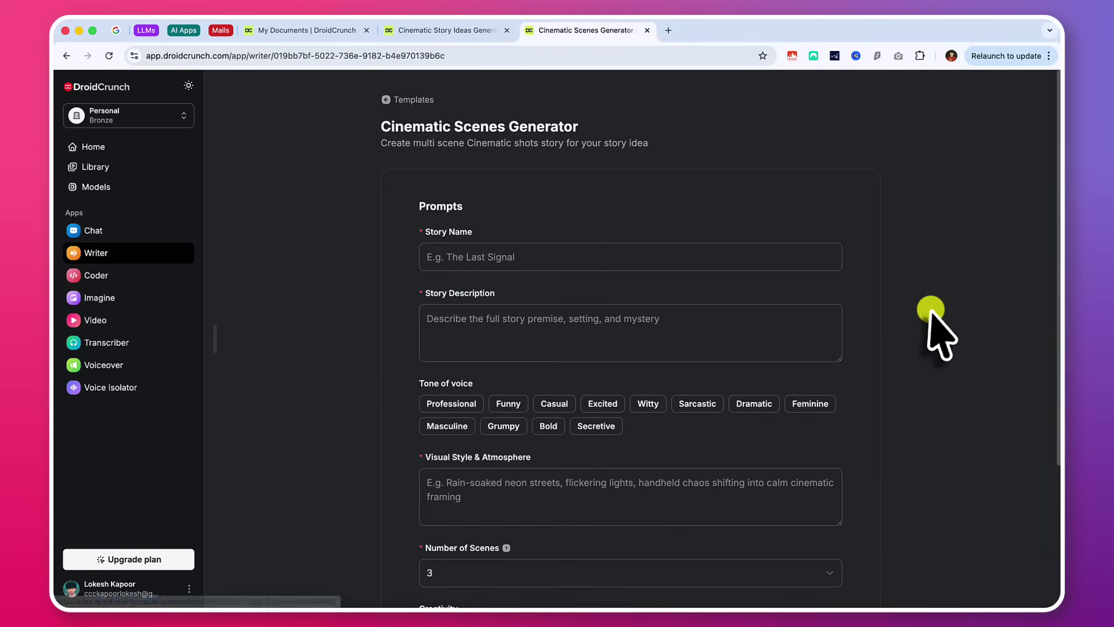
scroll(486, 546, down, 3)
click(557, 422)
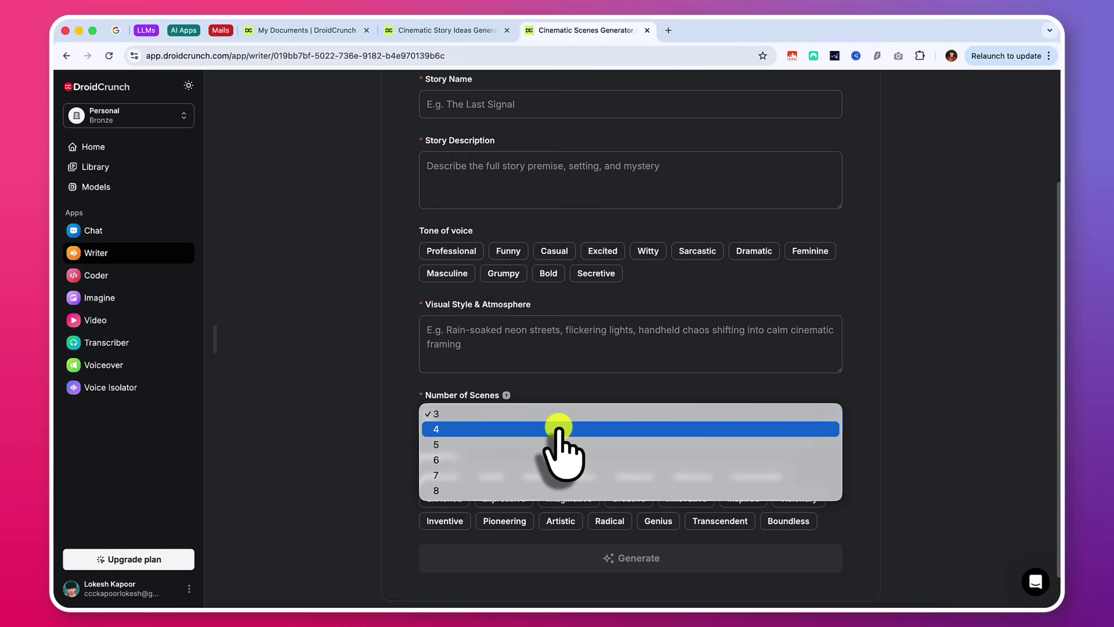
click(529, 493)
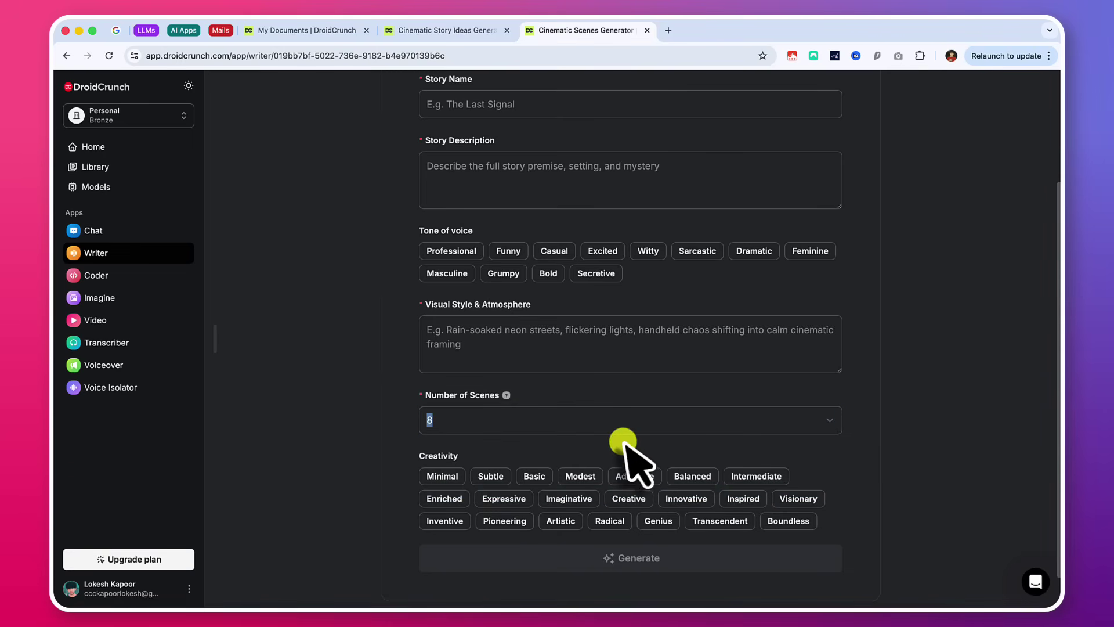
scroll(838, 374, up, 3)
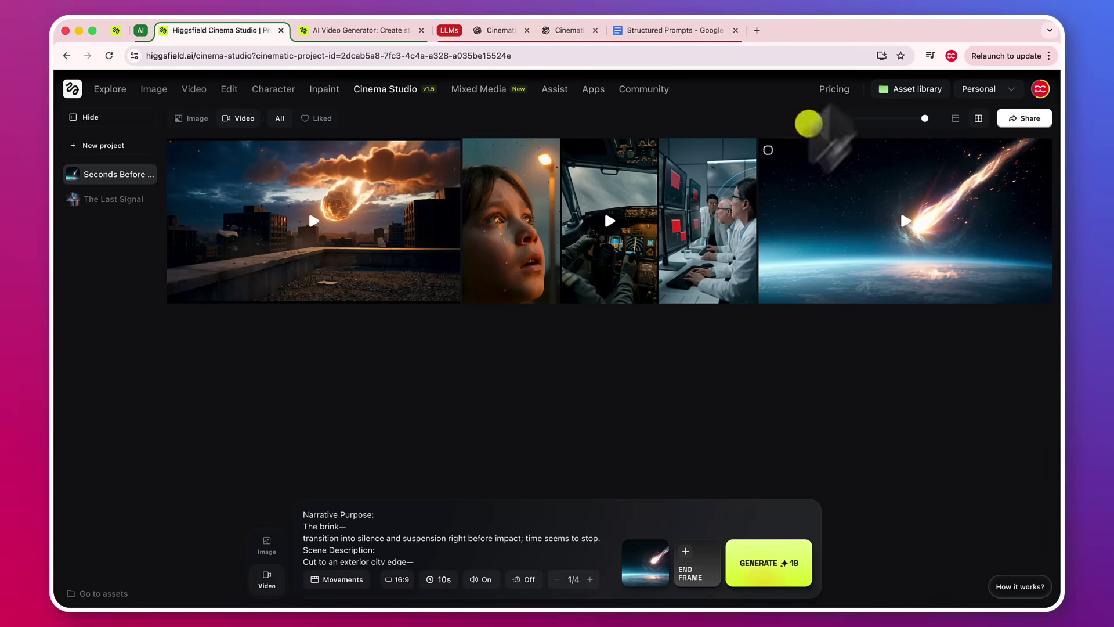
- Compare the plan cards down to the Creator plan at $119 a month with 6,000 credits
click(835, 91)
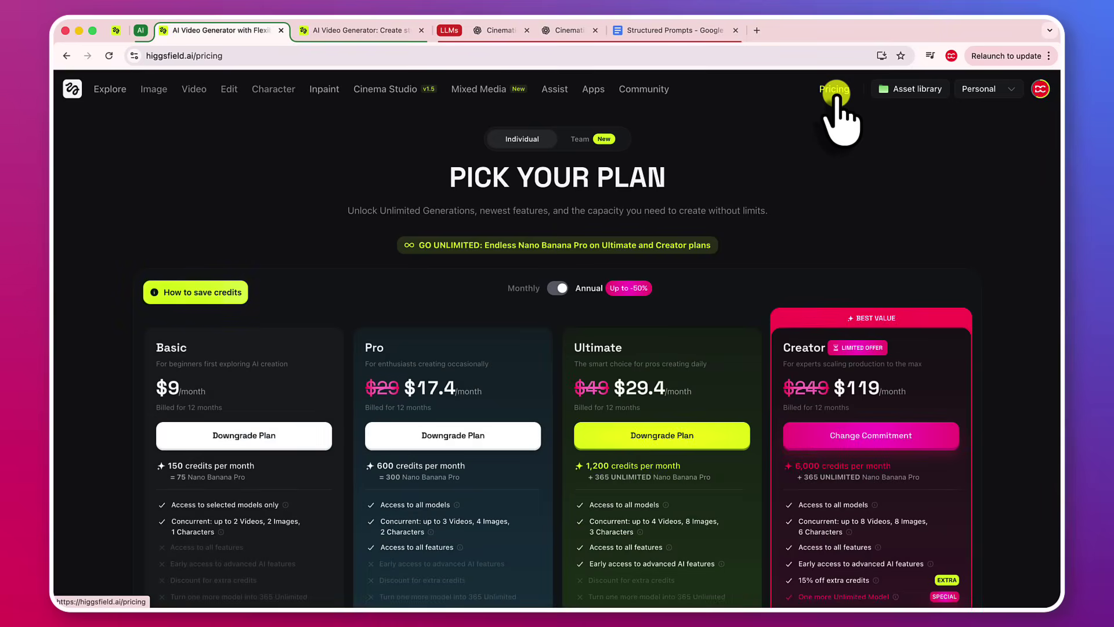
click(226, 477)
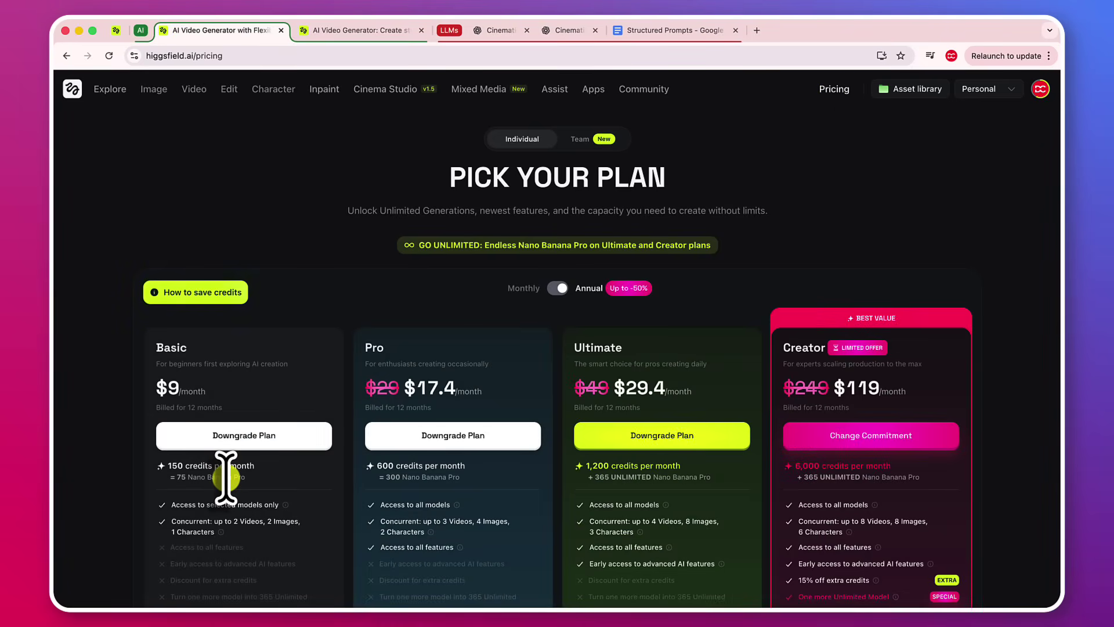
scroll(226, 477, down, 2)
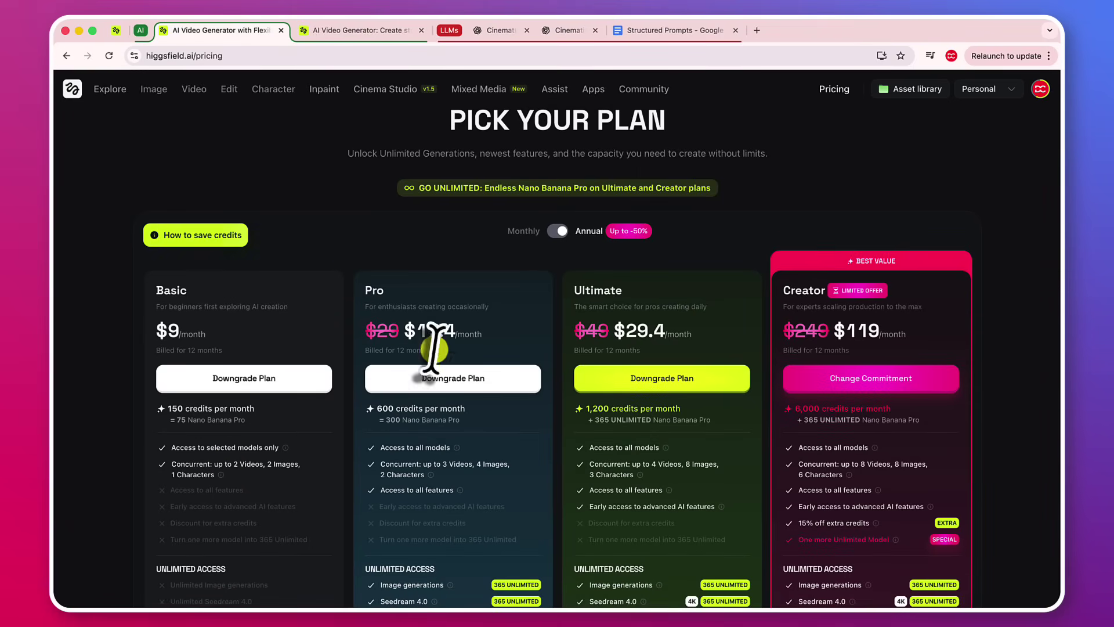
scroll(472, 386, down, 2)
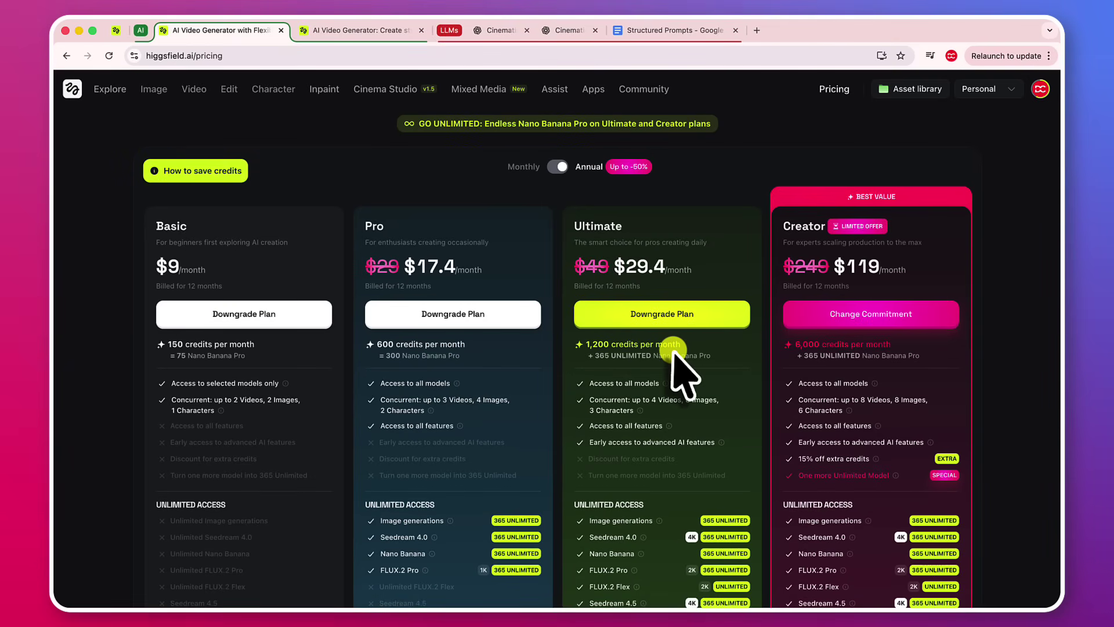
scroll(673, 342, down, 1)
scroll(675, 347, down, 5)
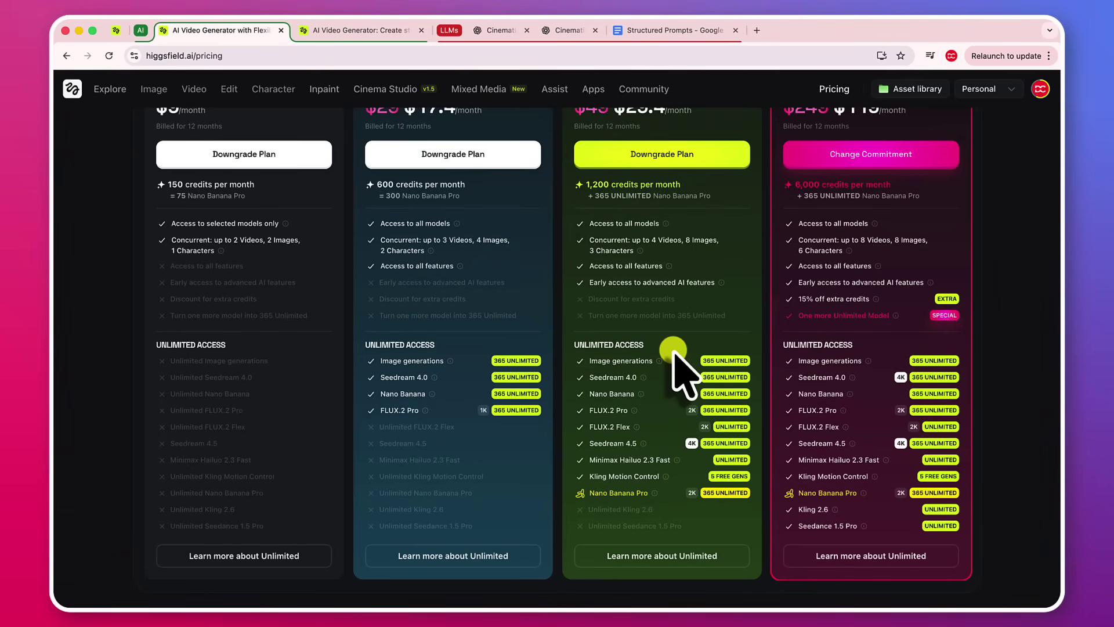
scroll(676, 355, up, 1)
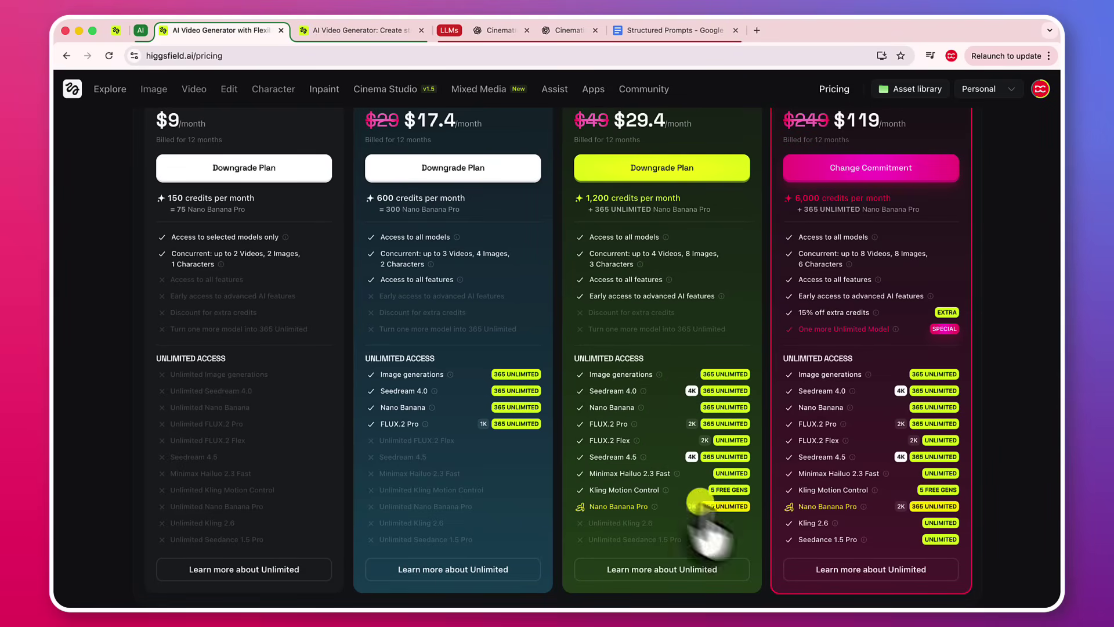
scroll(719, 525, up, 2)
scroll(716, 511, up, 2)
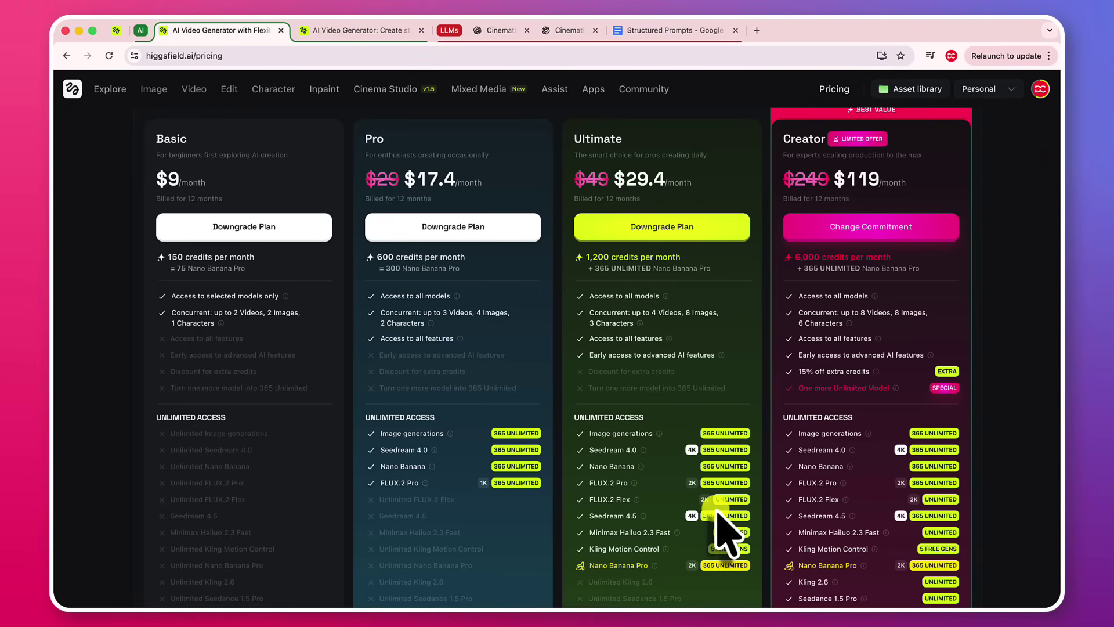
scroll(717, 511, up, 1)
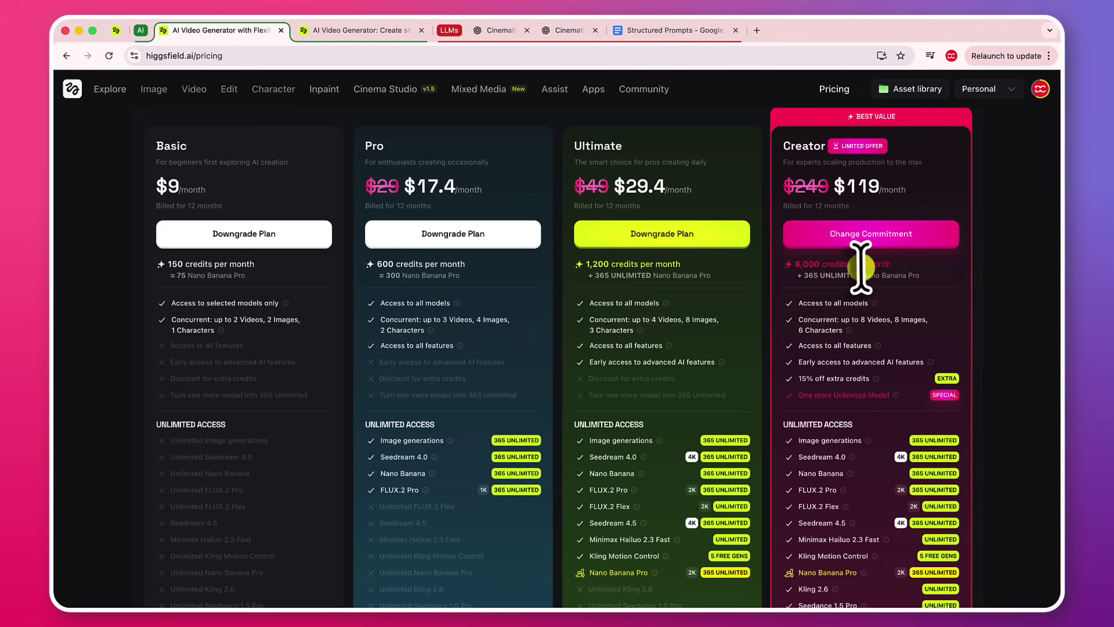
scroll(860, 267, down, 5)
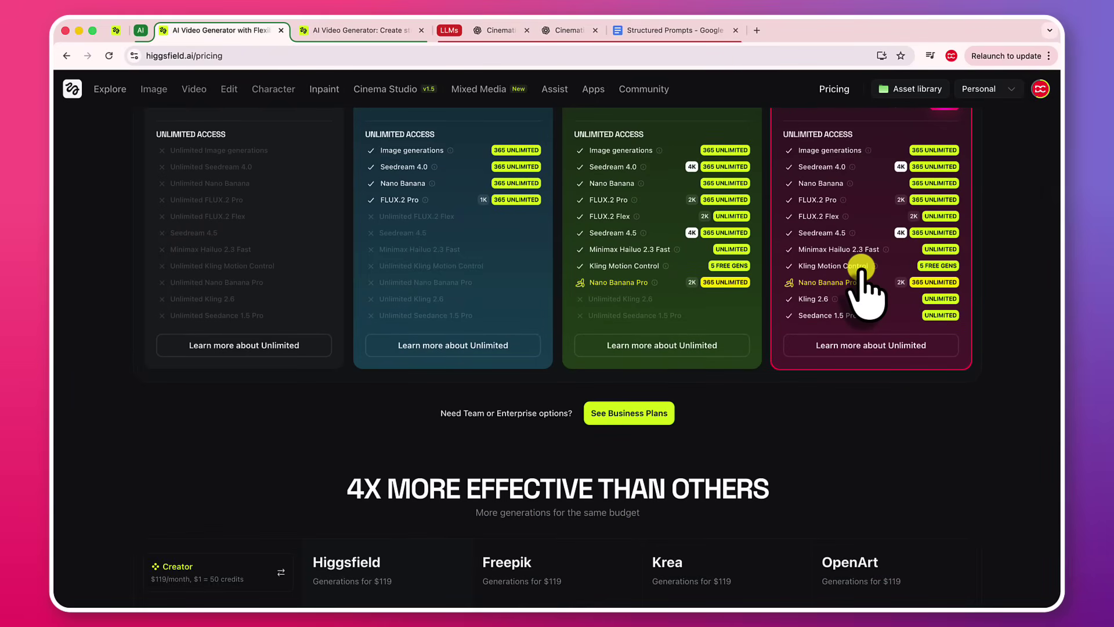
scroll(860, 267, up, 3)
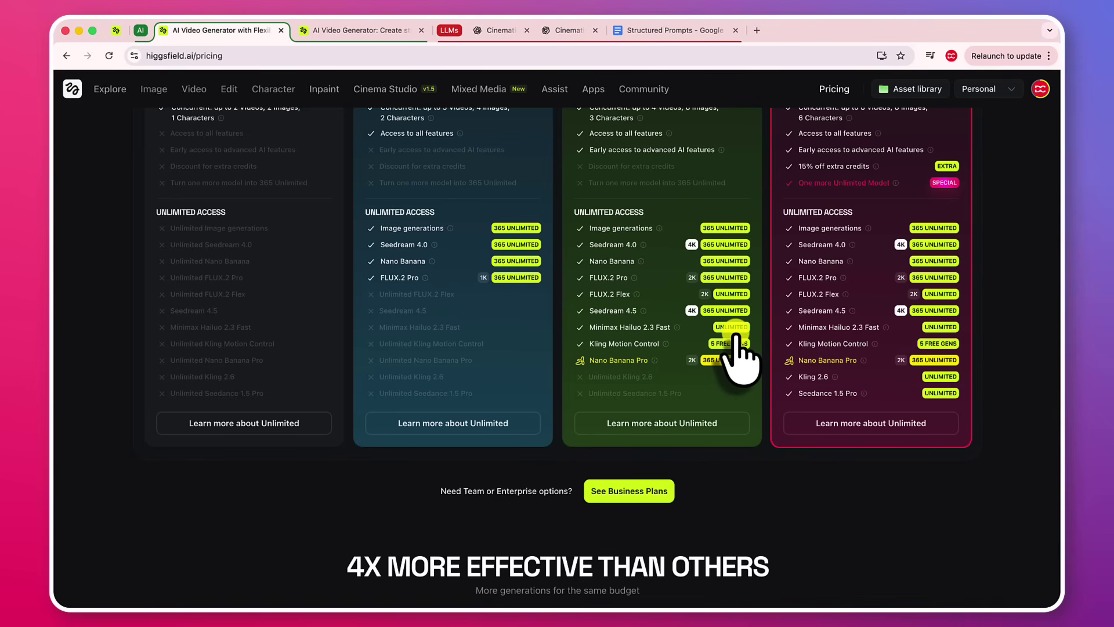
click(349, 30)
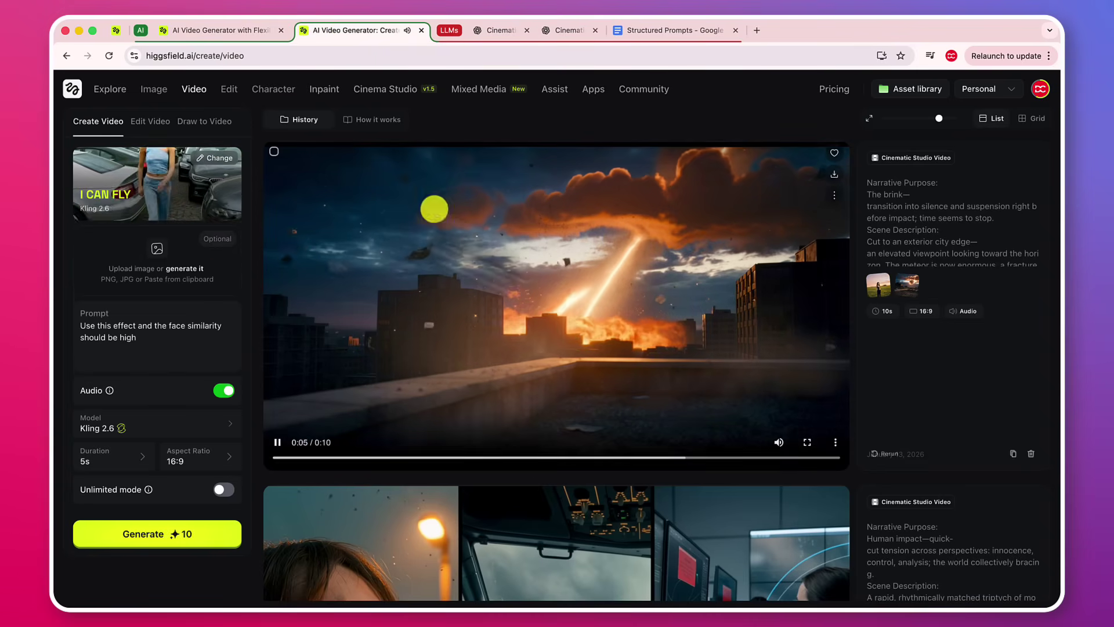
click(256, 36)
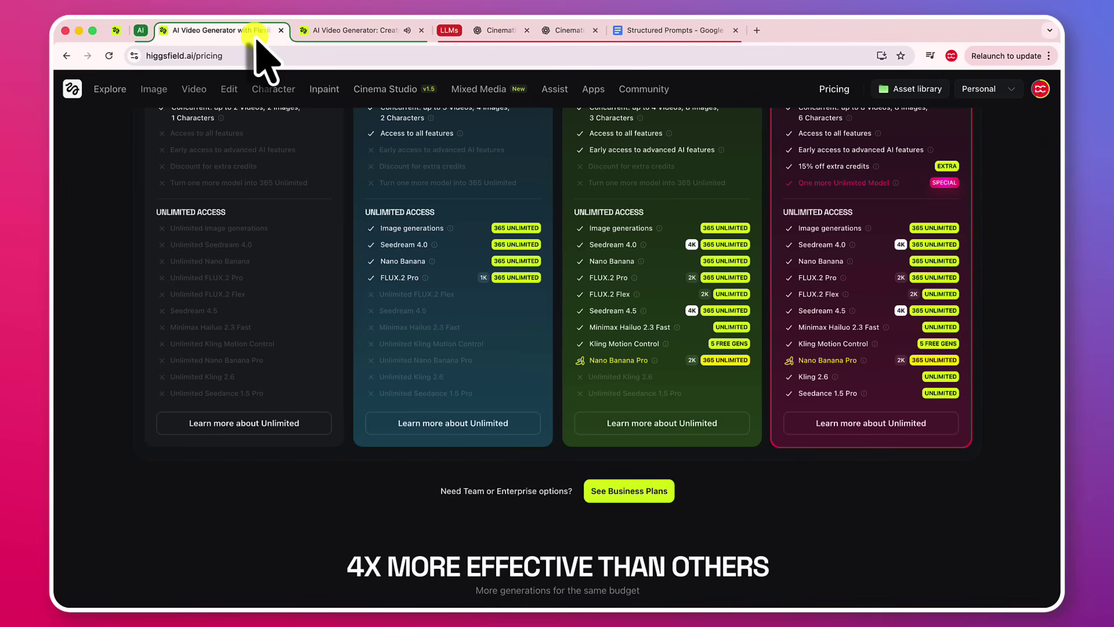
scroll(655, 316, up, 3)
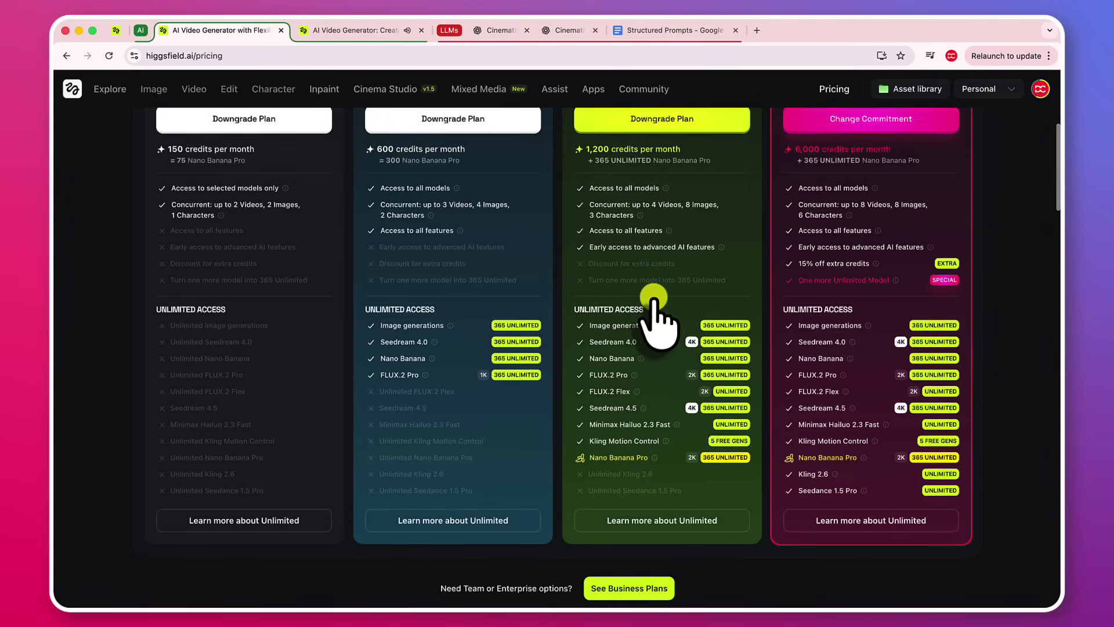
scroll(654, 316, up, 1)
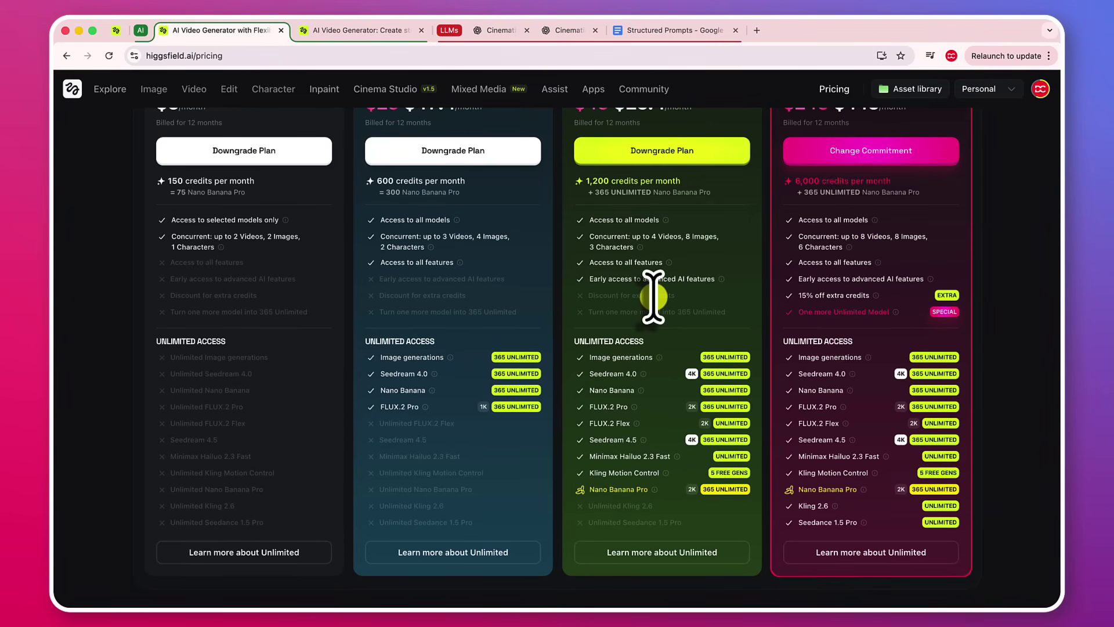